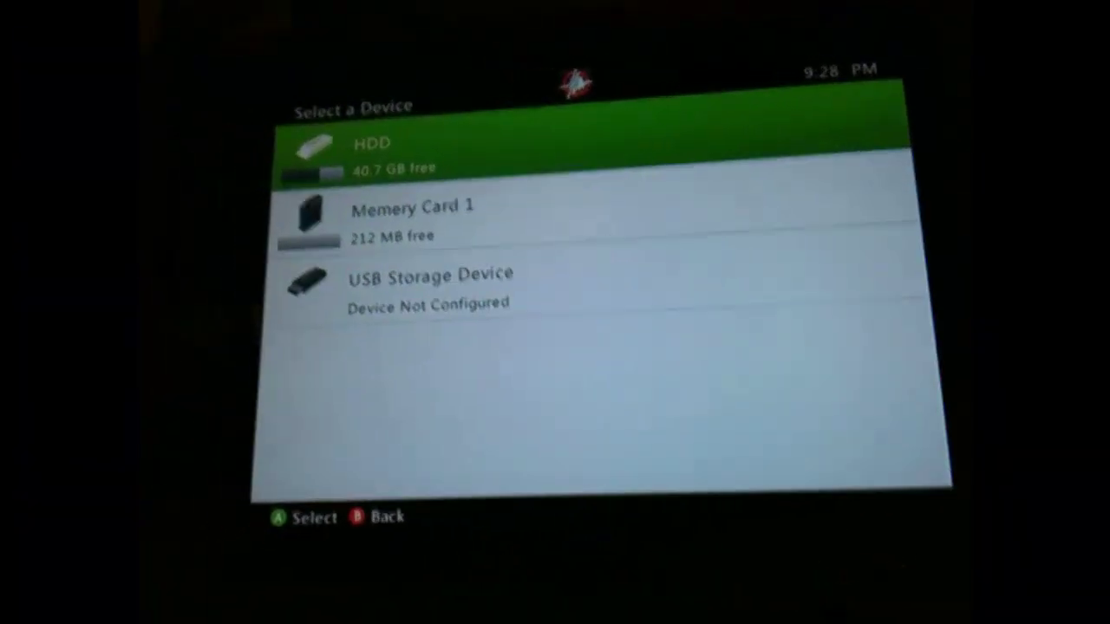
{"action": "key", "text": "Return"}
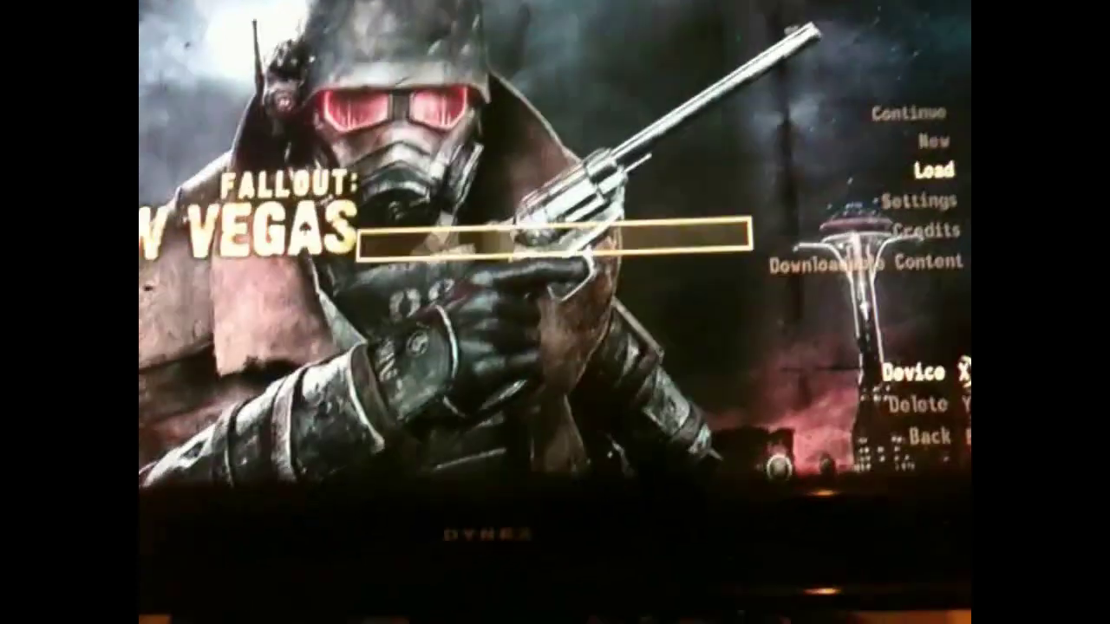
{"action": "key", "text": "Down"}
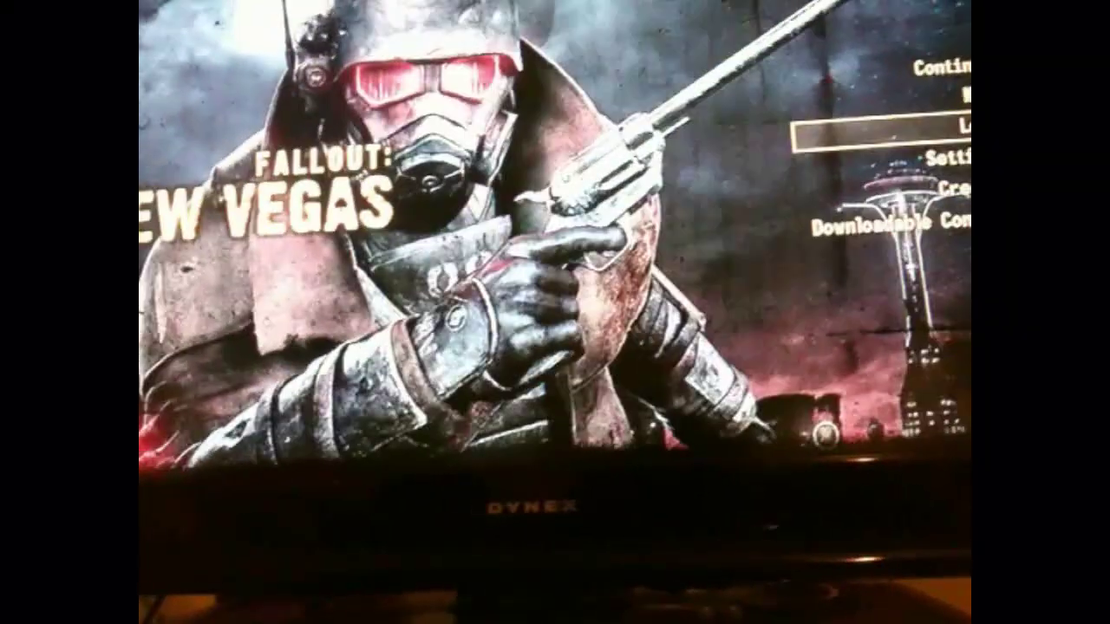
{"action": "key", "text": "Up"}
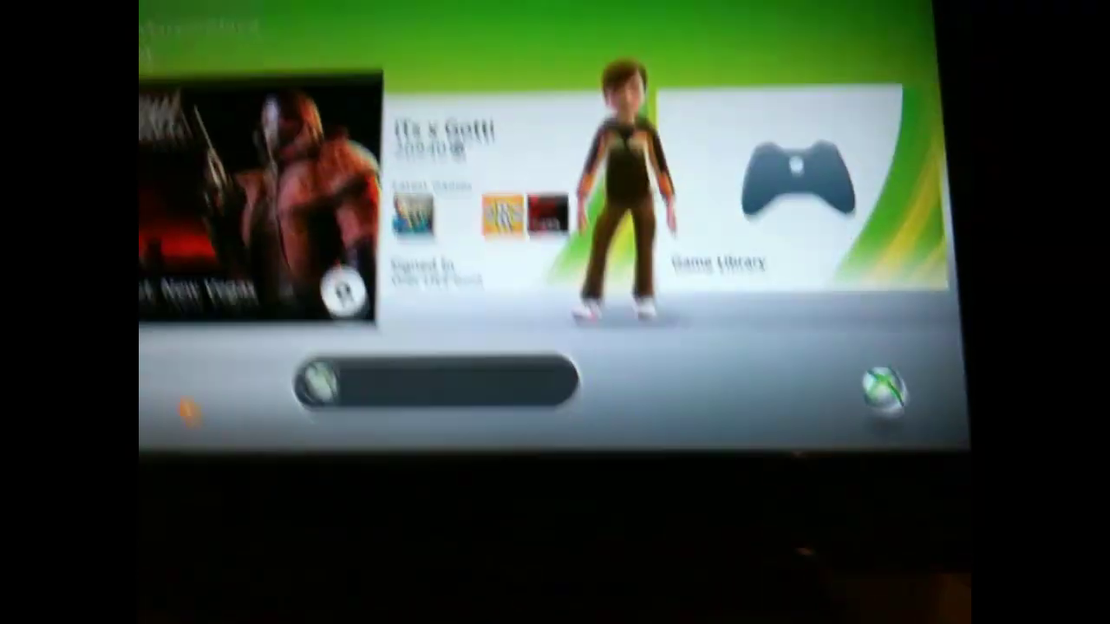
{"action": "key", "text": "Right"}
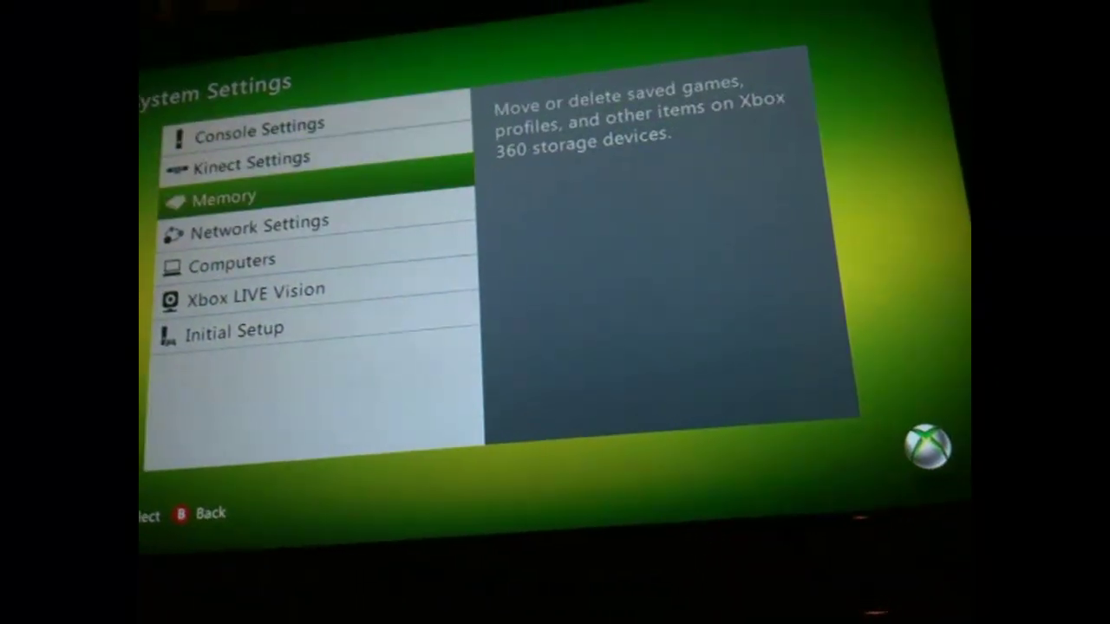
{"action": "key", "text": "Return"}
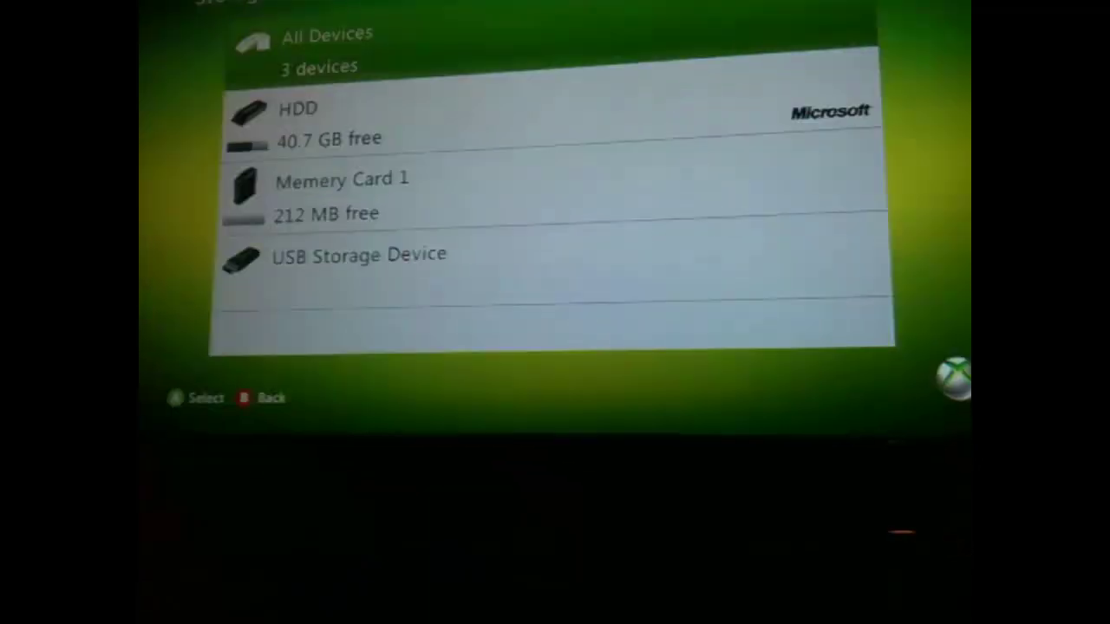
{"action": "key", "text": "Up"}
{"action": "key", "text": "Up"}
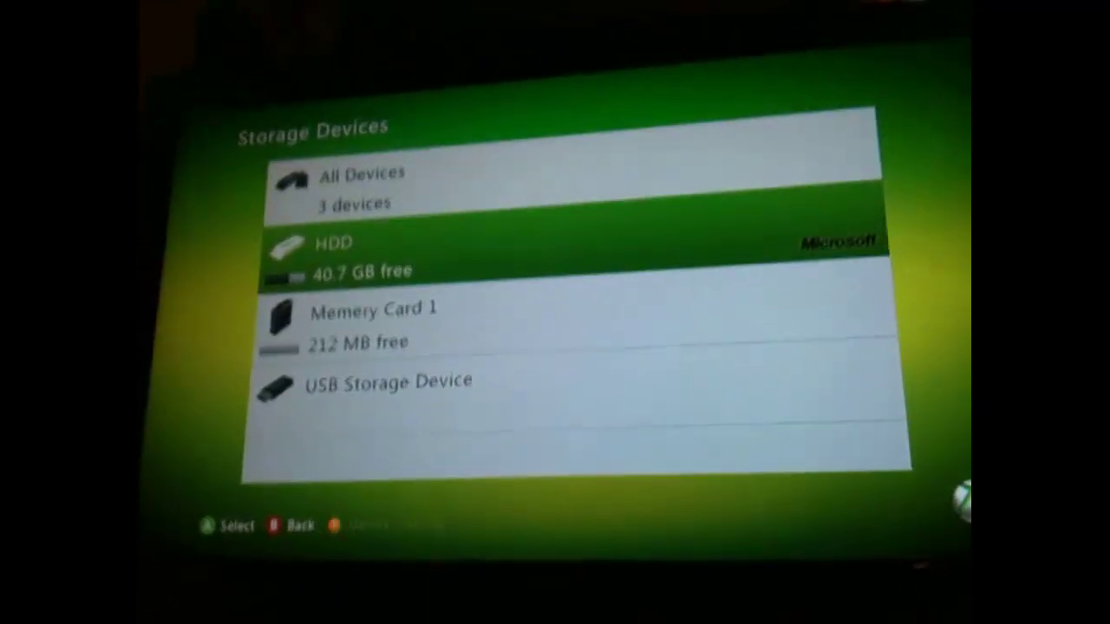
{"action": "key", "text": "Return"}
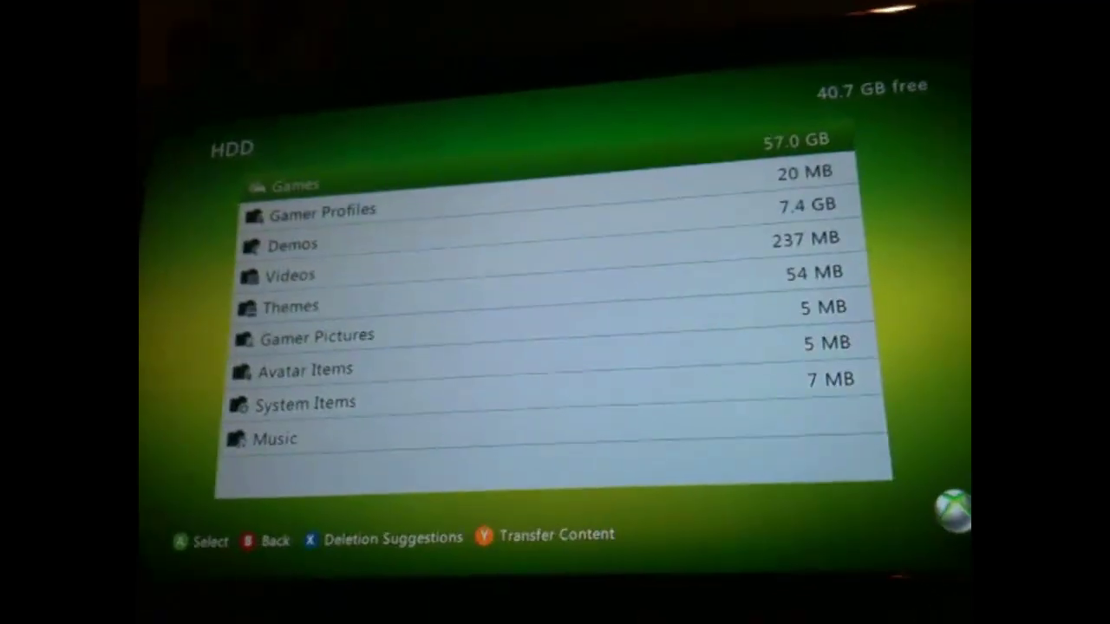
{"action": "key", "text": "Return"}
{"action": "key", "text": "Down"}
{"action": "key", "text": "Down"}
{"action": "key", "text": "Down"}
{"action": "key", "text": "Down"}
{"action": "key", "text": "Down"}
{"action": "key", "text": "Down"}
{"action": "key", "text": "Down"}
{"action": "key", "text": "Down"}
{"action": "key", "text": "Down"}
{"action": "key", "text": "Down"}
{"action": "key", "text": "Down"}
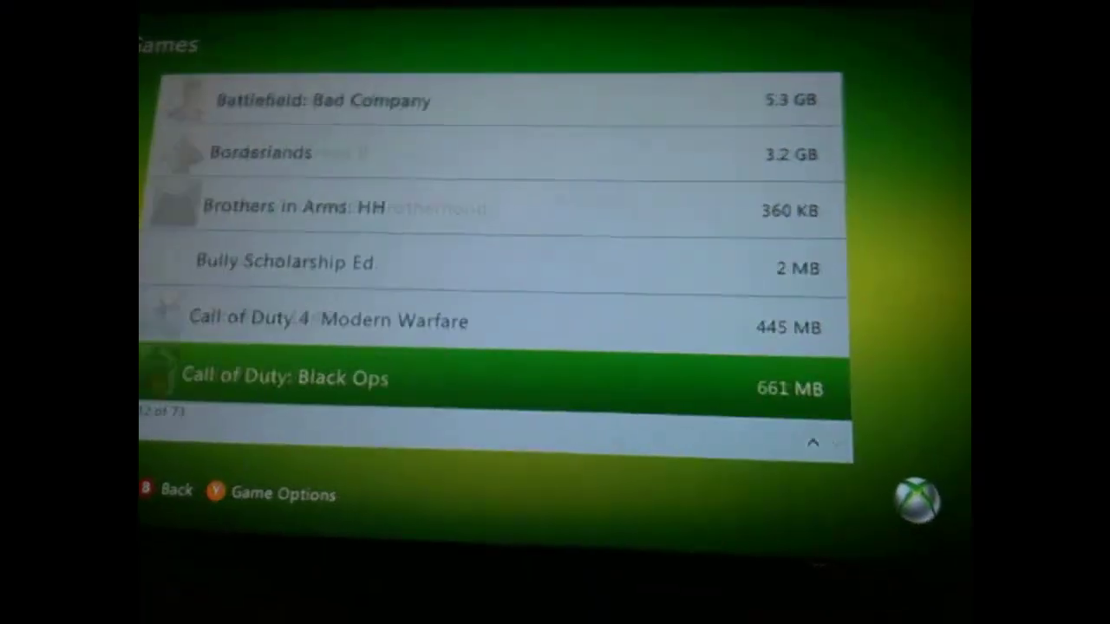
{"action": "key", "text": "Down"}
{"action": "key", "text": "Down"}
{"action": "key", "text": "Down"}
{"action": "key", "text": "Down"}
{"action": "key", "text": "Down"}
{"action": "key", "text": "Down"}
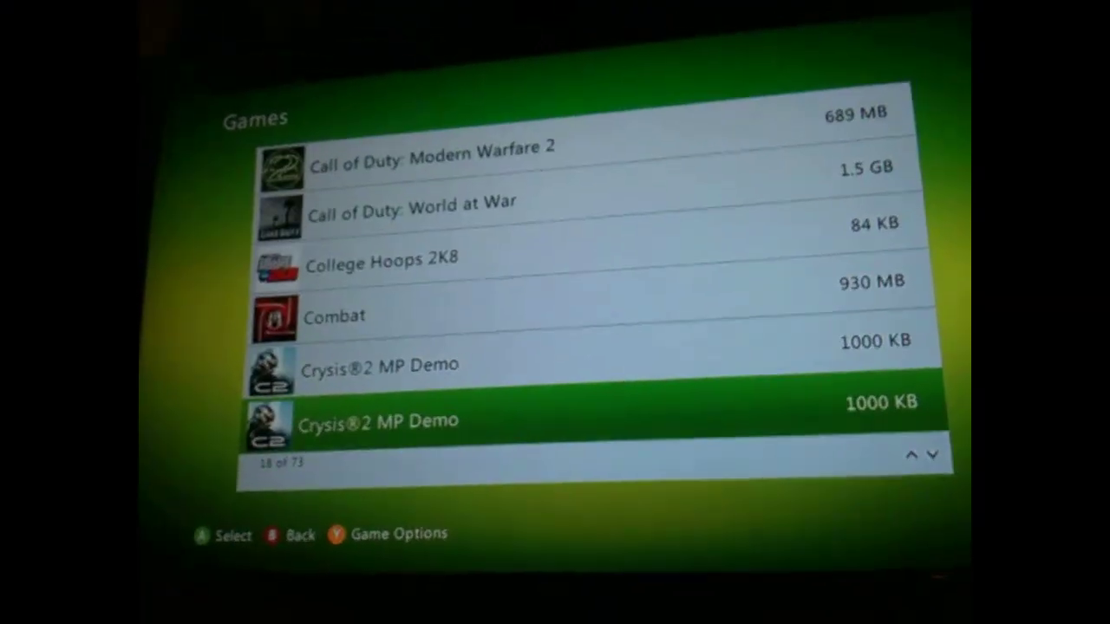
{"action": "key", "text": "Down"}
{"action": "key", "text": "Down"}
{"action": "key", "text": "Down"}
{"action": "key", "text": "Down"}
{"action": "key", "text": "Down"}
{"action": "key", "text": "Down"}
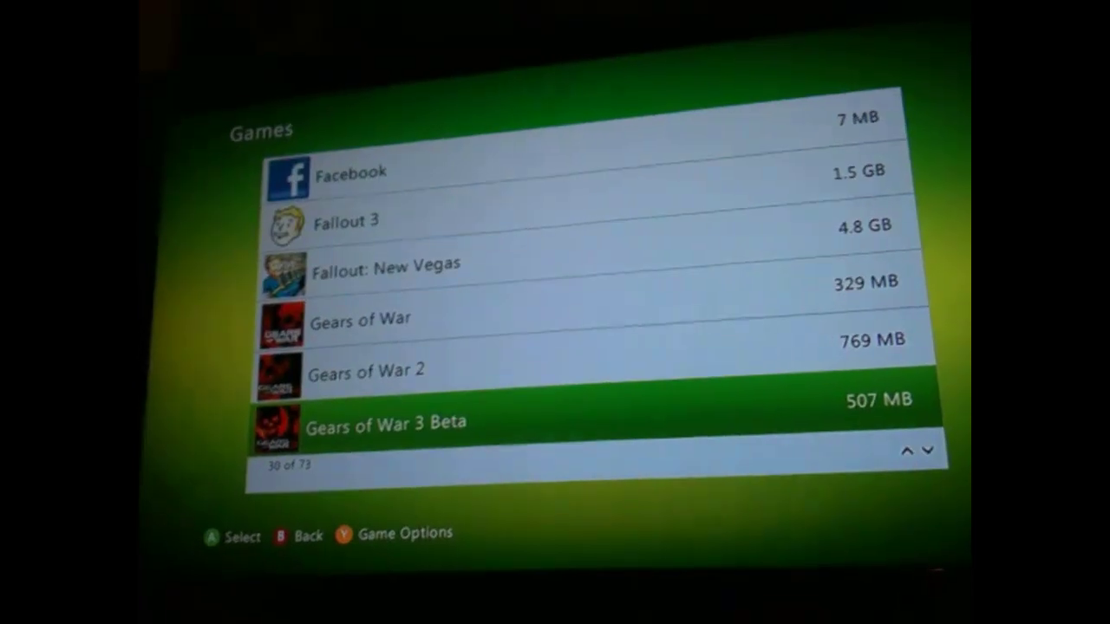
{"action": "key", "text": "Down"}
{"action": "key", "text": "Down"}
{"action": "key", "text": "Return"}
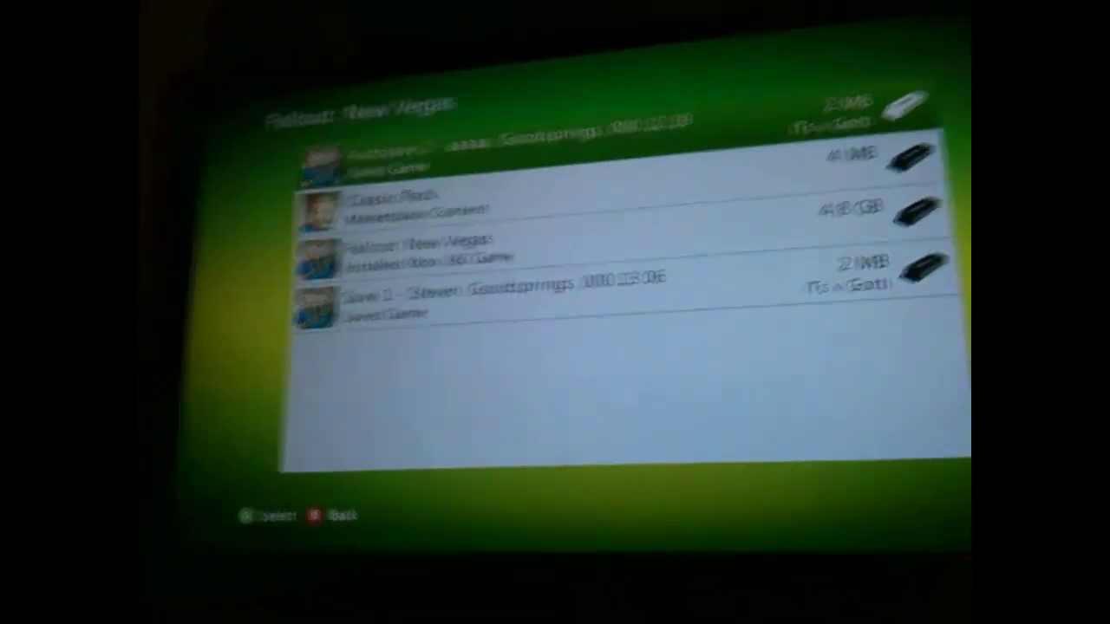
{"action": "key", "text": "Return"}
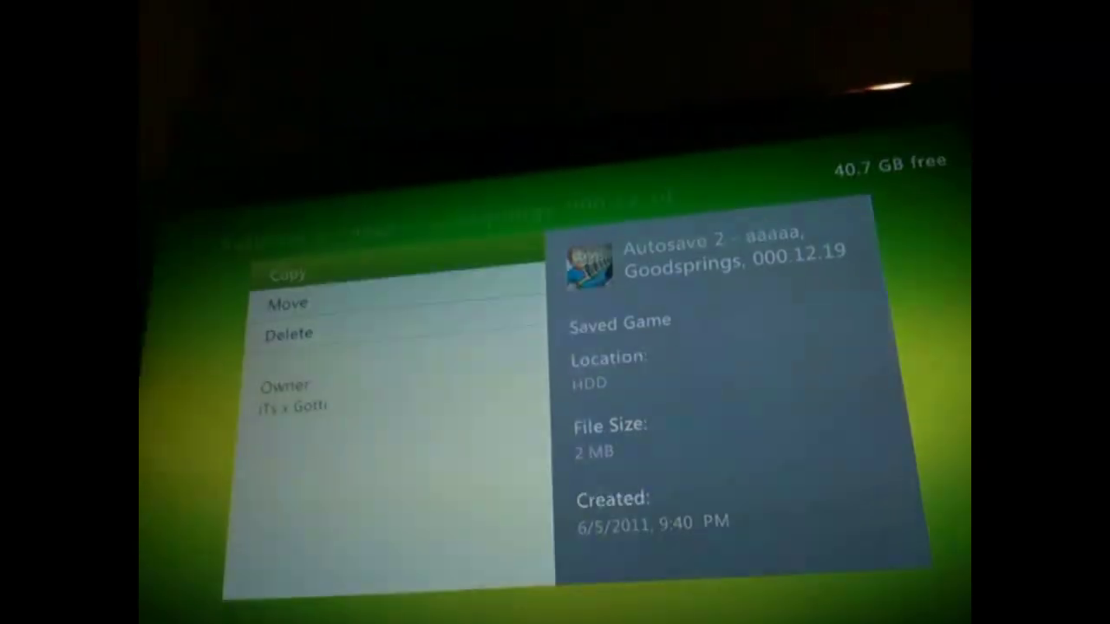
{"action": "key", "text": "Up"}
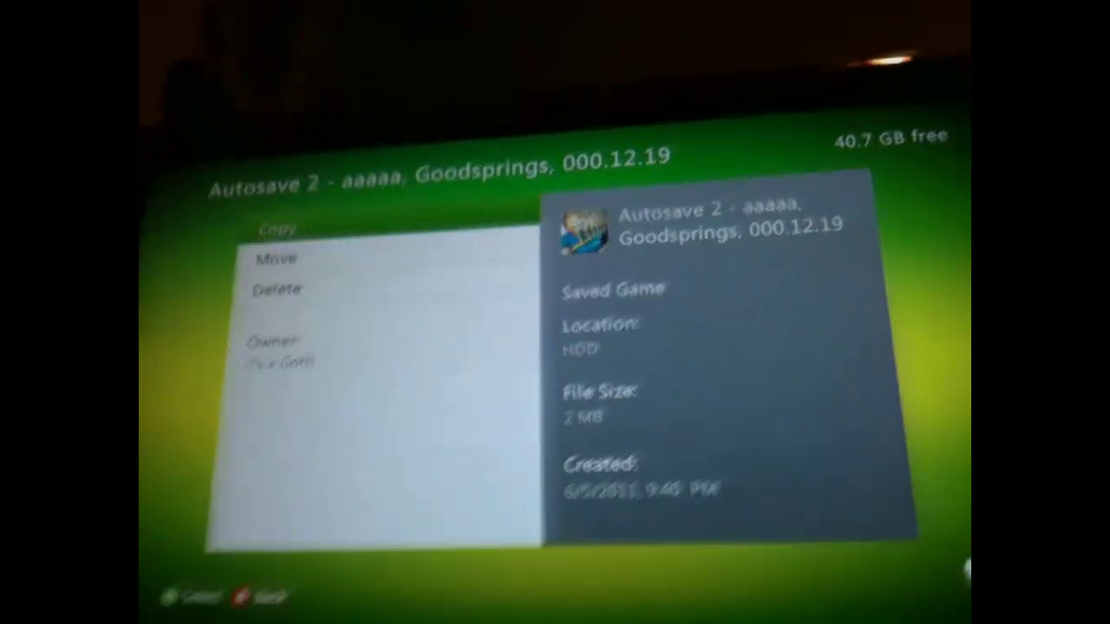
{"action": "key", "text": "Return"}
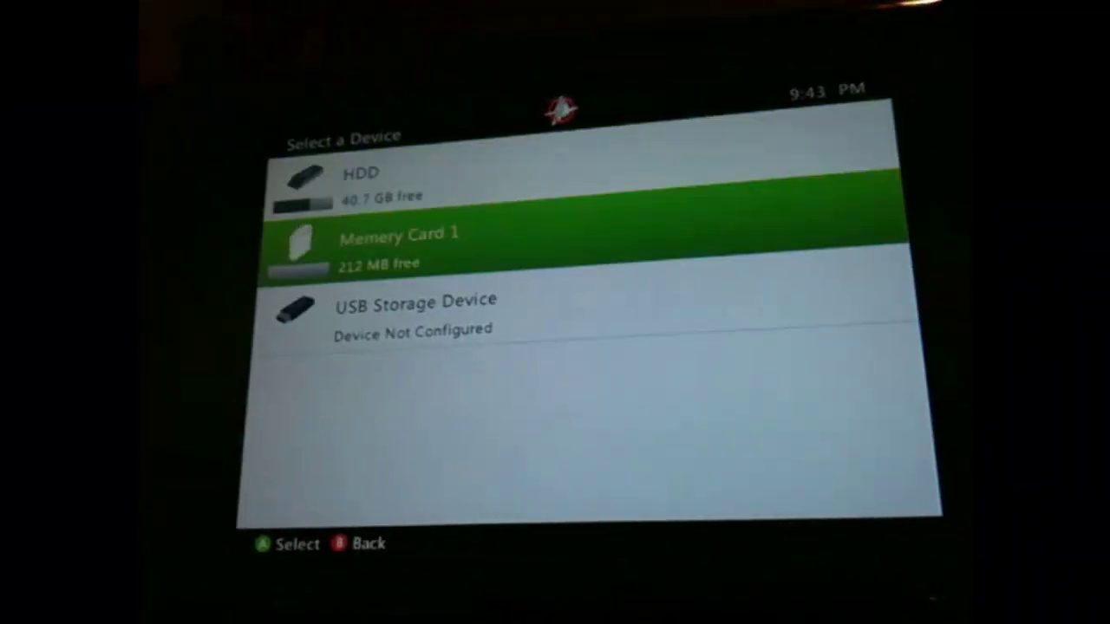
{"action": "key", "text": "Down"}
{"action": "key", "text": "Escape"}
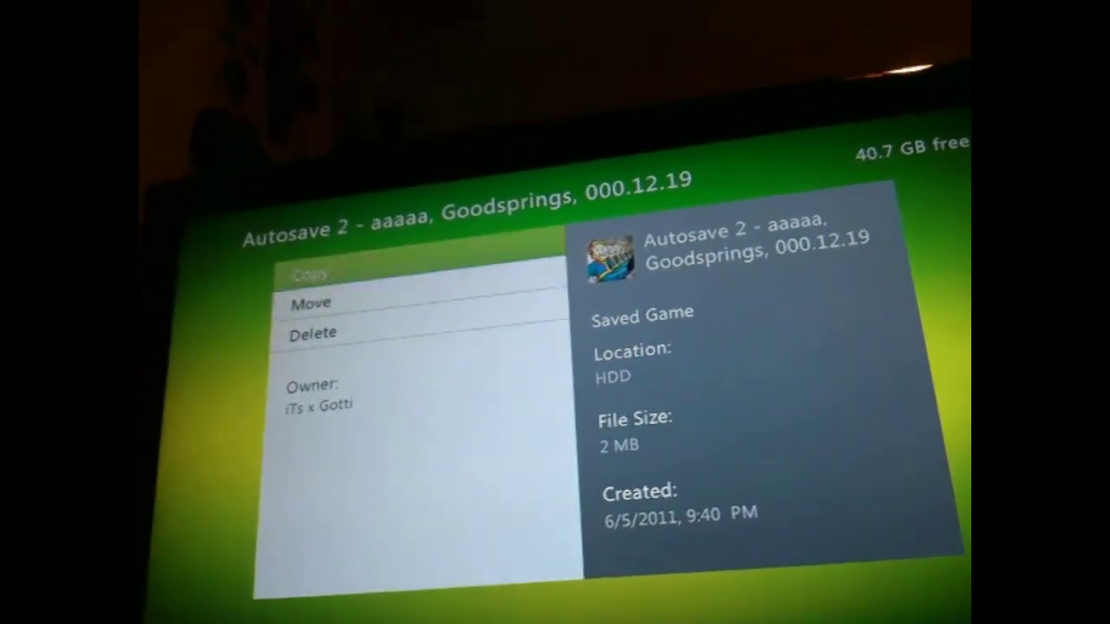
{"action": "key", "text": "Return"}
{"action": "key", "text": "Down"}
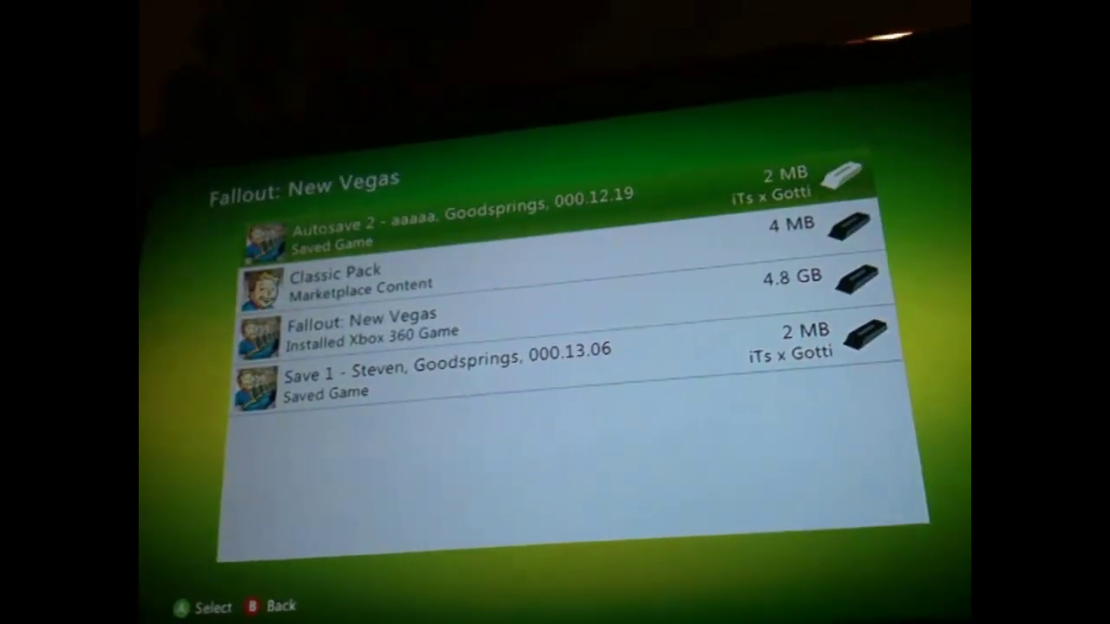
{"action": "key", "text": "Return"}
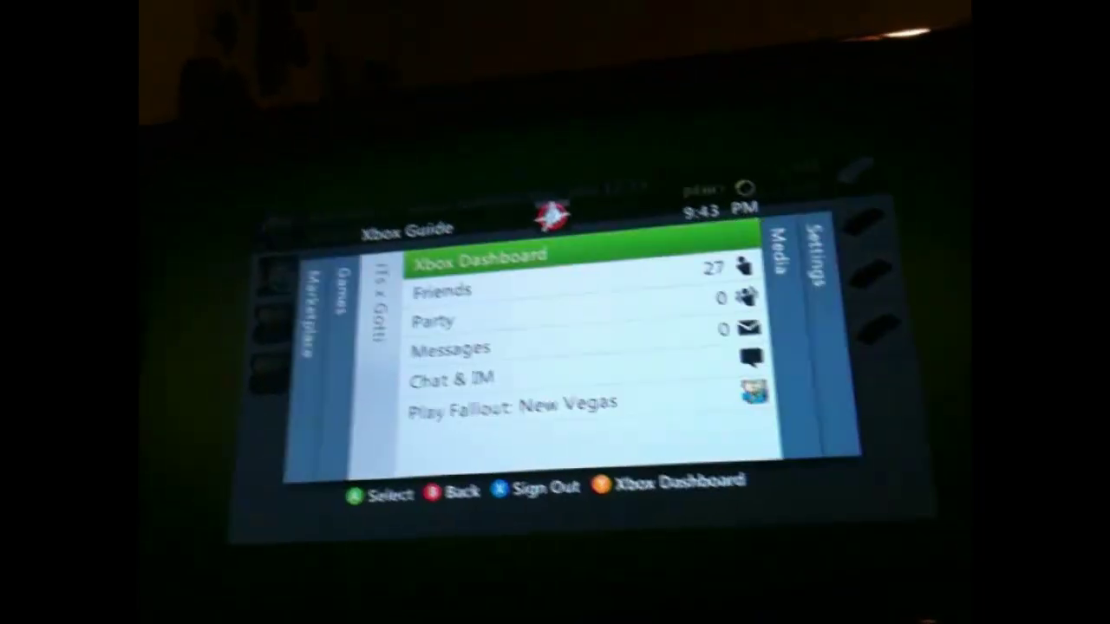
{"action": "key", "text": "Return"}
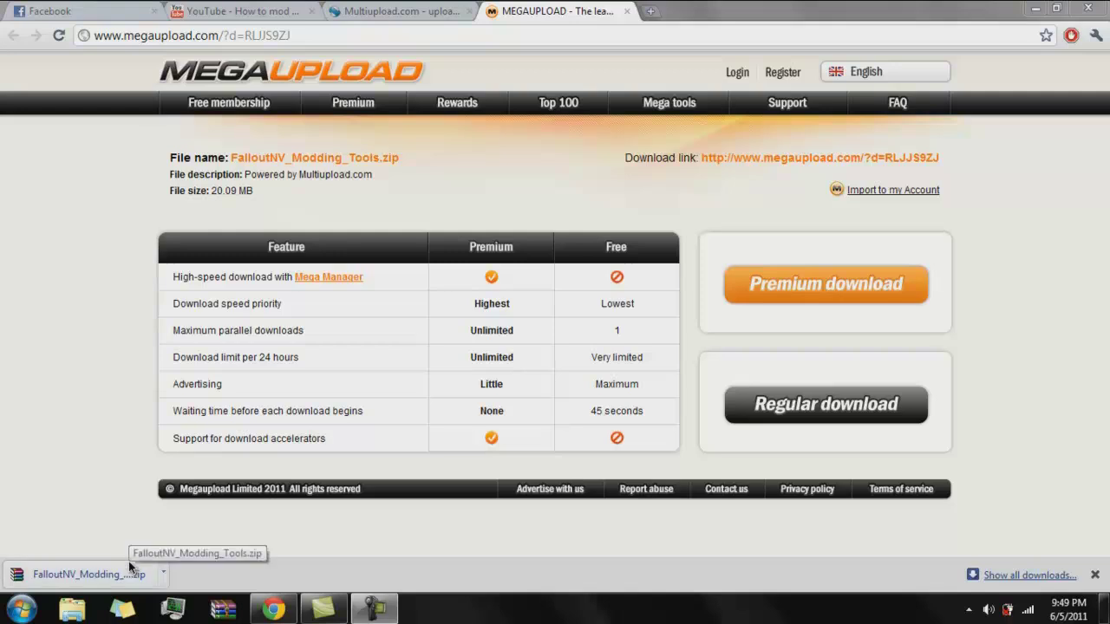
- Review the download link in the Fallout New Vegas modding video's description and the mirror list on the Multiupload page
{"action": "left_click", "coordinate": [338, 13]}
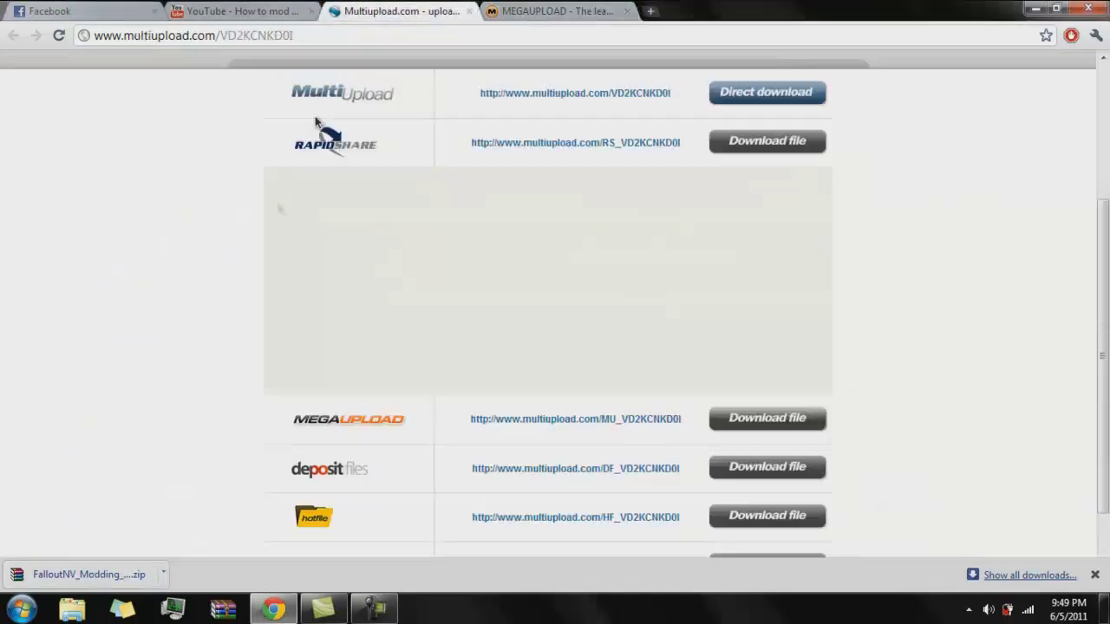
{"action": "left_click", "coordinate": [244, 11]}
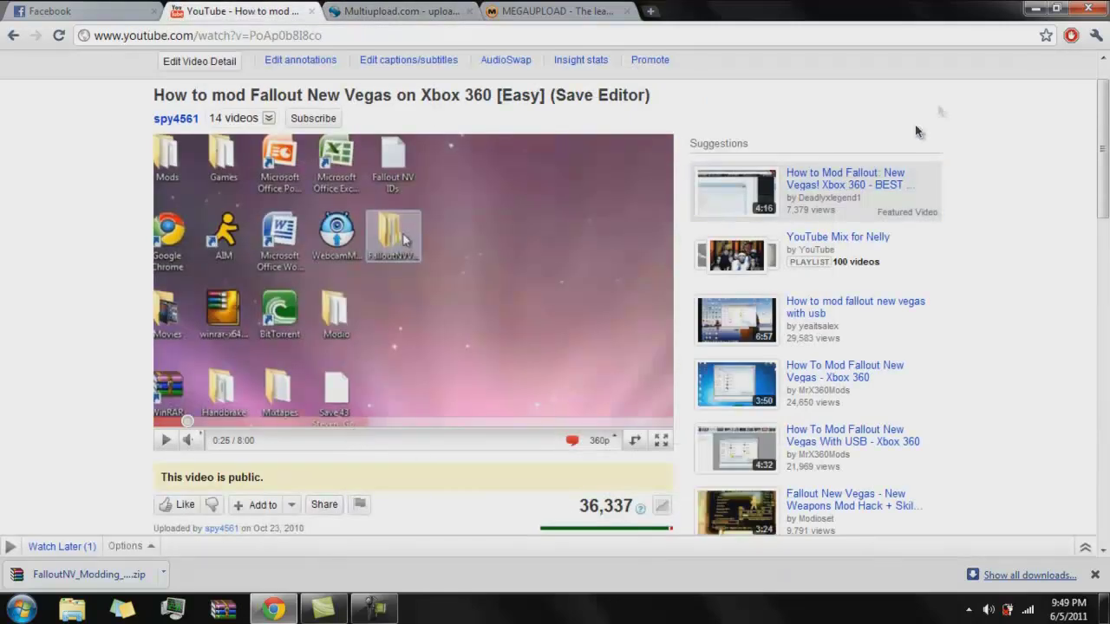
{"action": "left_click_drag", "start_coordinate": [1104, 83], "coordinate": [1035, 179]}
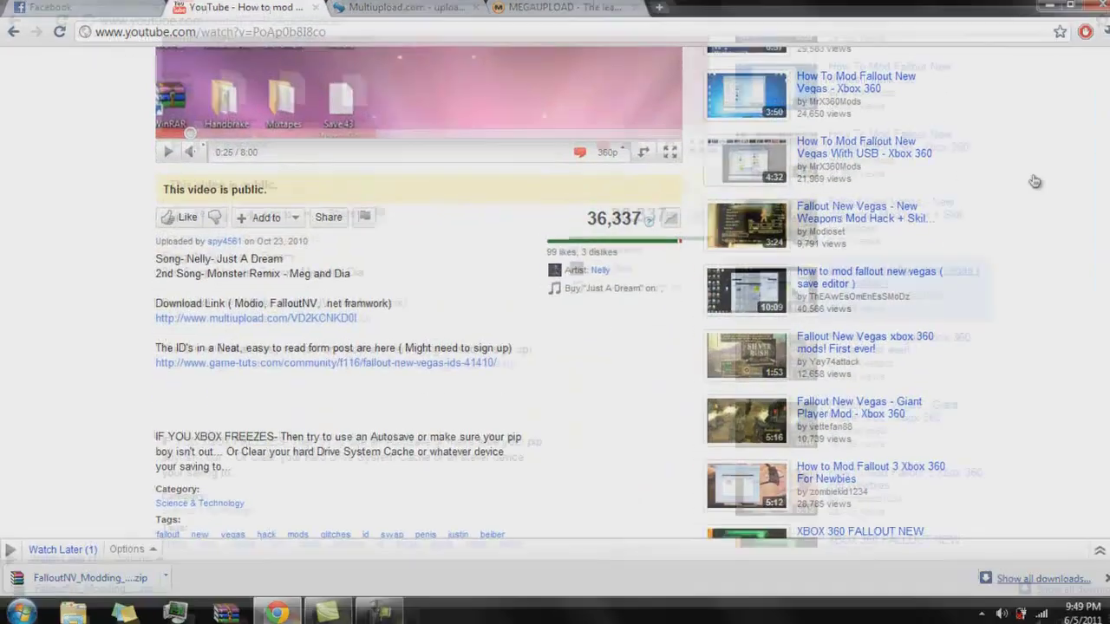
{"action": "left_click", "coordinate": [597, 326]}
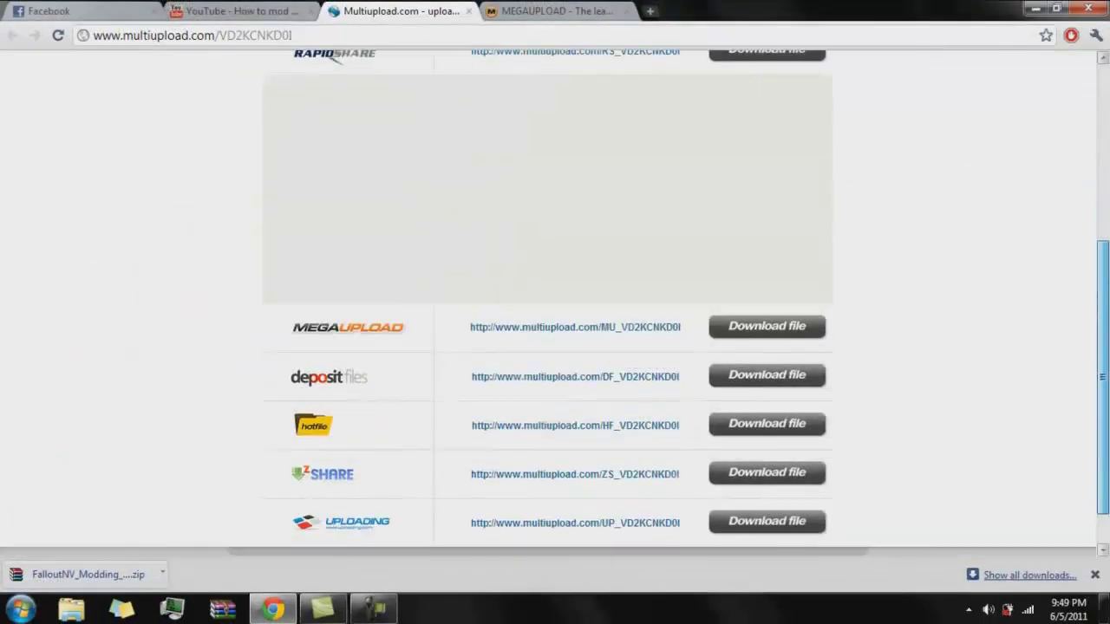
{"action": "scroll", "coordinate": [555, 364], "scroll_direction": "down", "scroll_amount": 2}
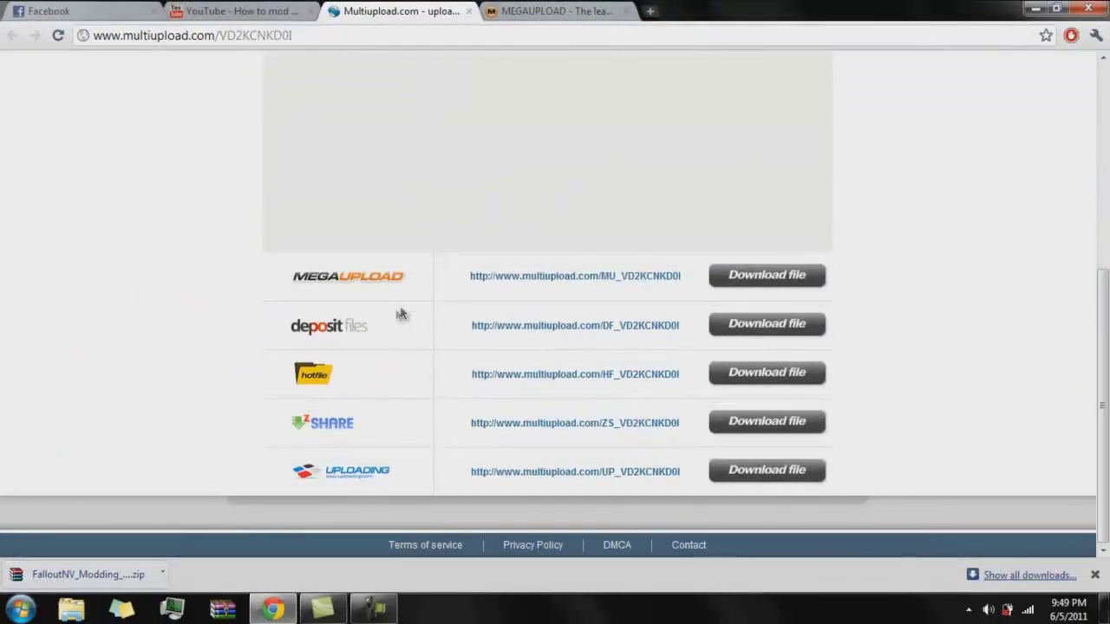
- Close the Multiupload and Megaupload pages and show the downloaded FalloutNV_Modding_Tools.zip in its folder
{"action": "left_click", "coordinate": [470, 11]}
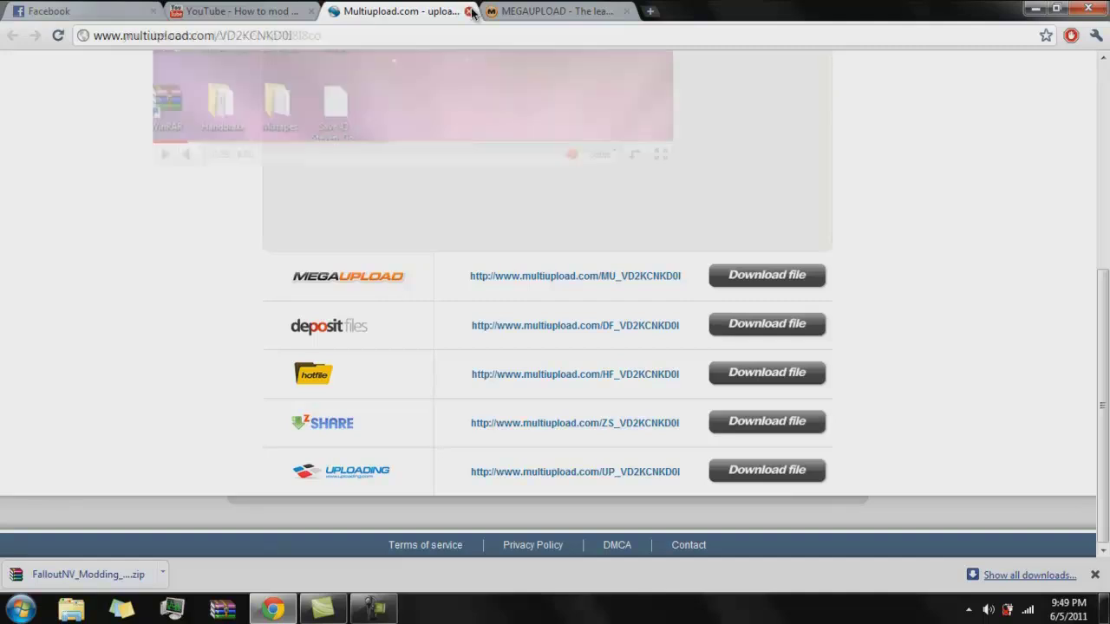
{"action": "left_click", "coordinate": [470, 11]}
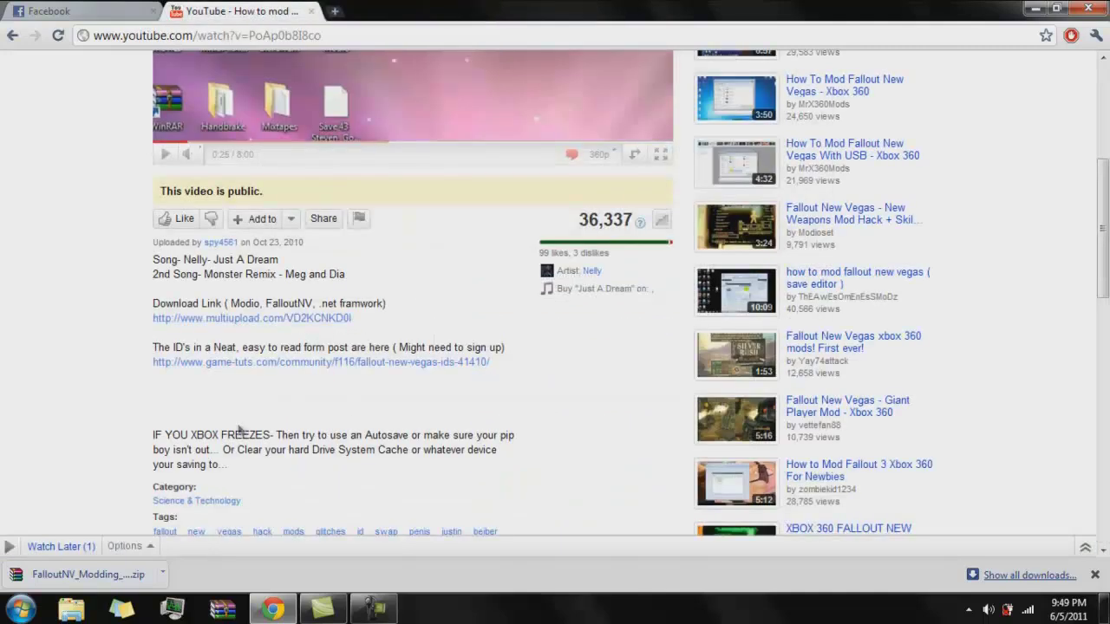
{"action": "left_click", "coordinate": [164, 575]}
{"action": "left_click", "coordinate": [197, 555]}
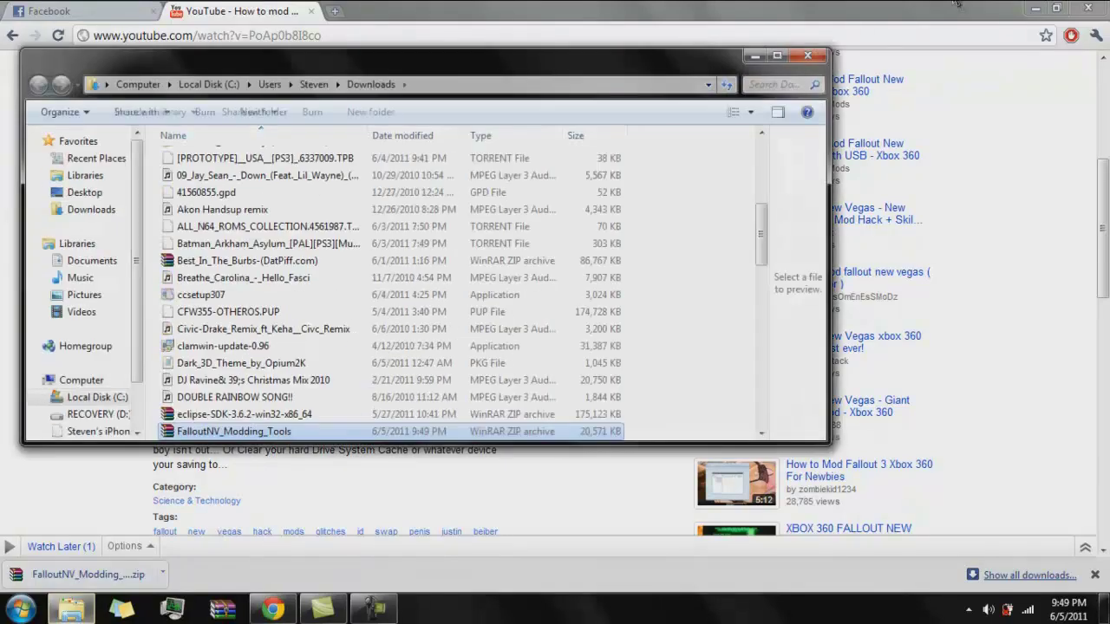
- Move the FalloutNV_Modding_Tools archive from the Downloads folder onto the desktop and close the folder window
{"action": "left_click", "coordinate": [1038, 11]}
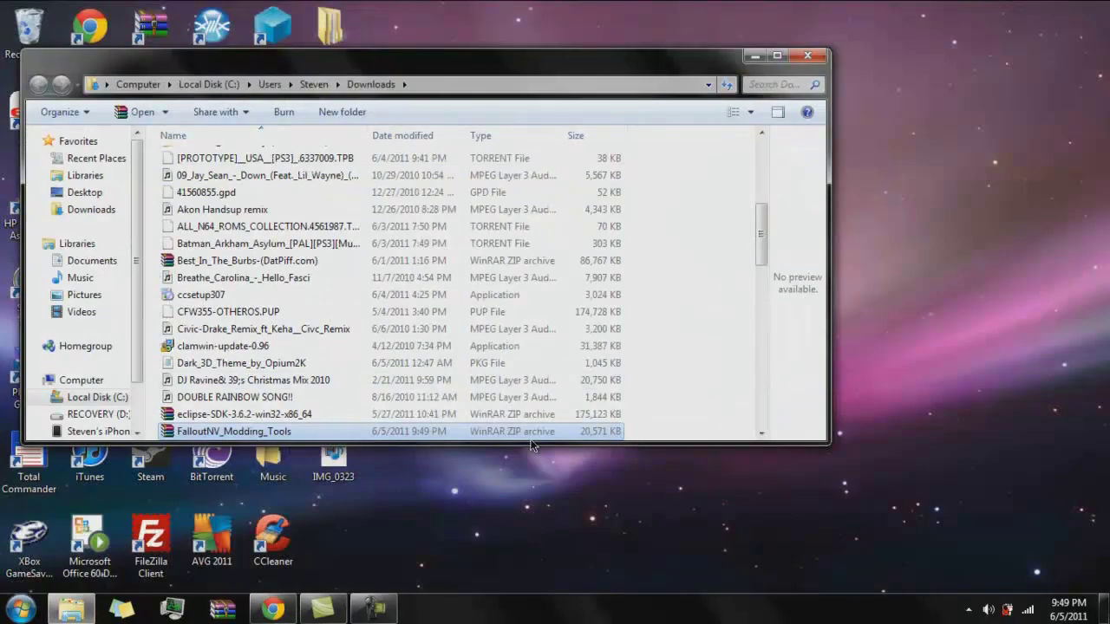
{"action": "left_click_drag", "start_coordinate": [515, 436], "coordinate": [572, 547]}
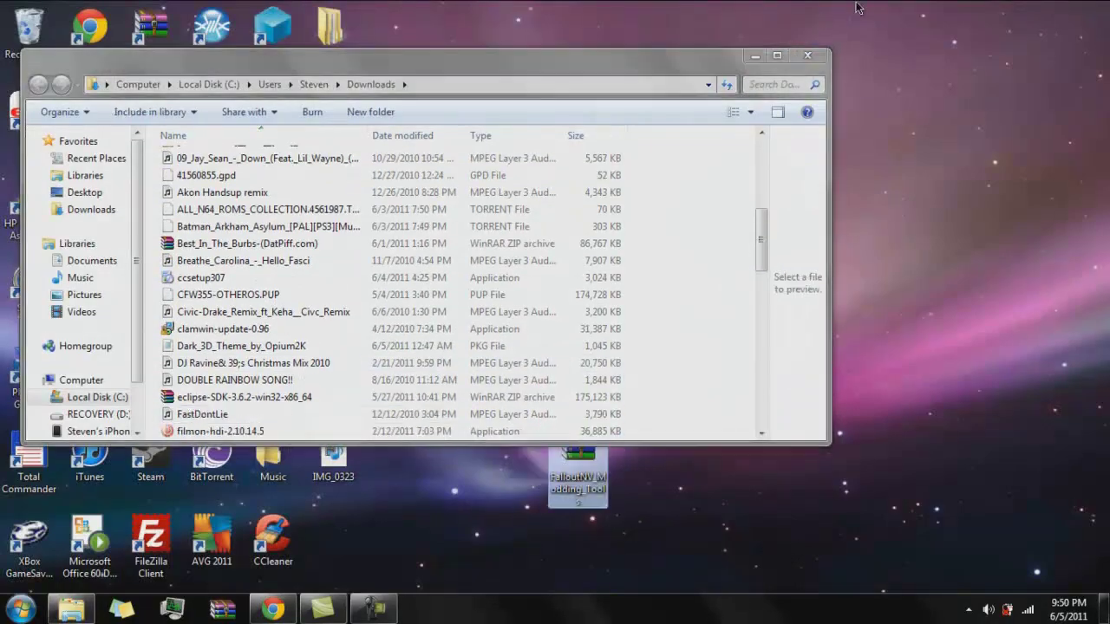
{"action": "left_click", "coordinate": [808, 55]}
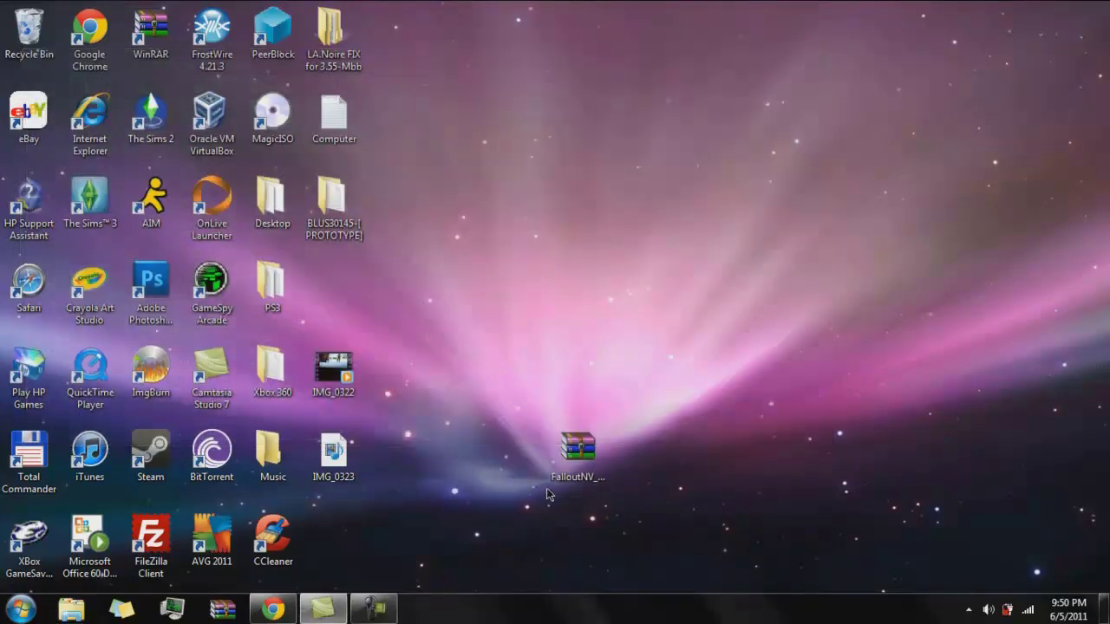
- Extract the FalloutNV_Modding_Tools archive into its own folder on the desktop and open the extracted folder
{"action": "right_click", "coordinate": [570, 455]}
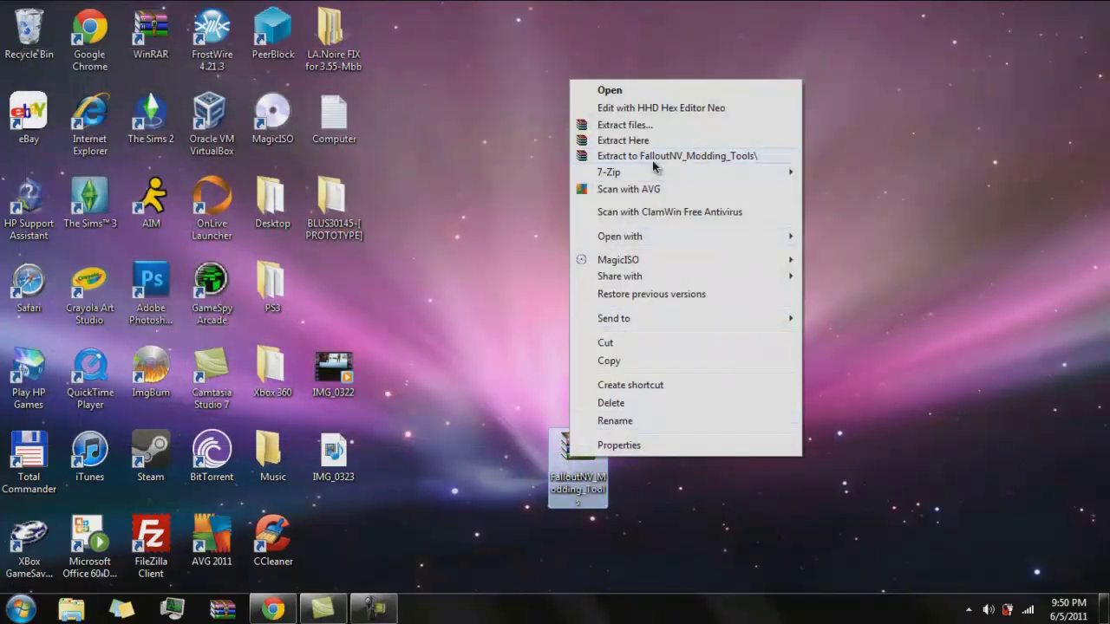
{"action": "left_click", "coordinate": [653, 158]}
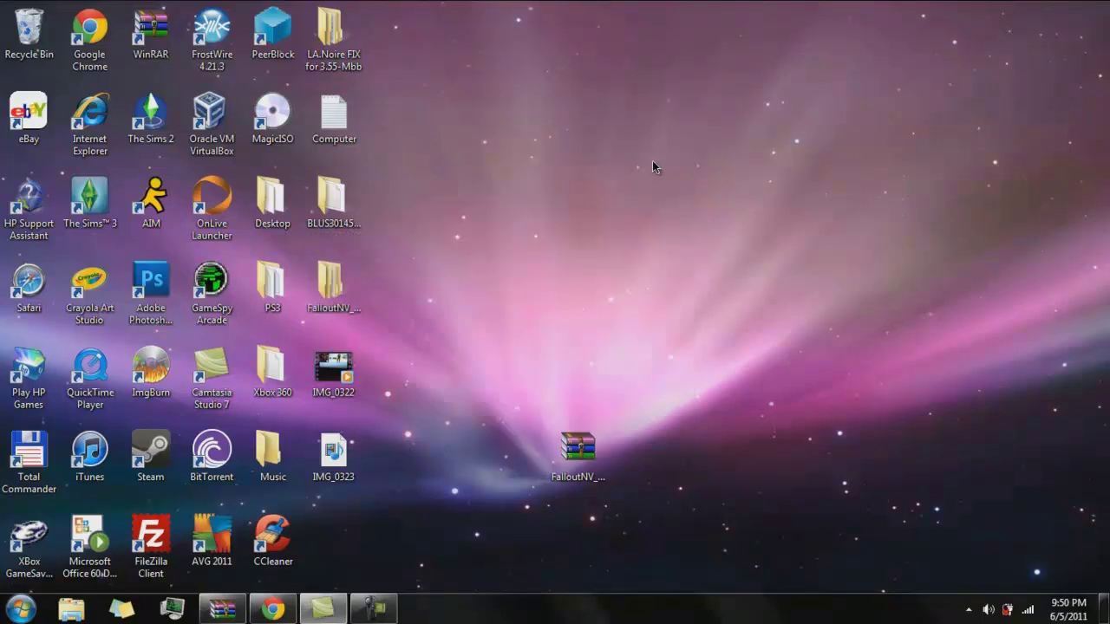
{"action": "right_click", "coordinate": [344, 297]}
{"action": "left_click", "coordinate": [405, 367]}
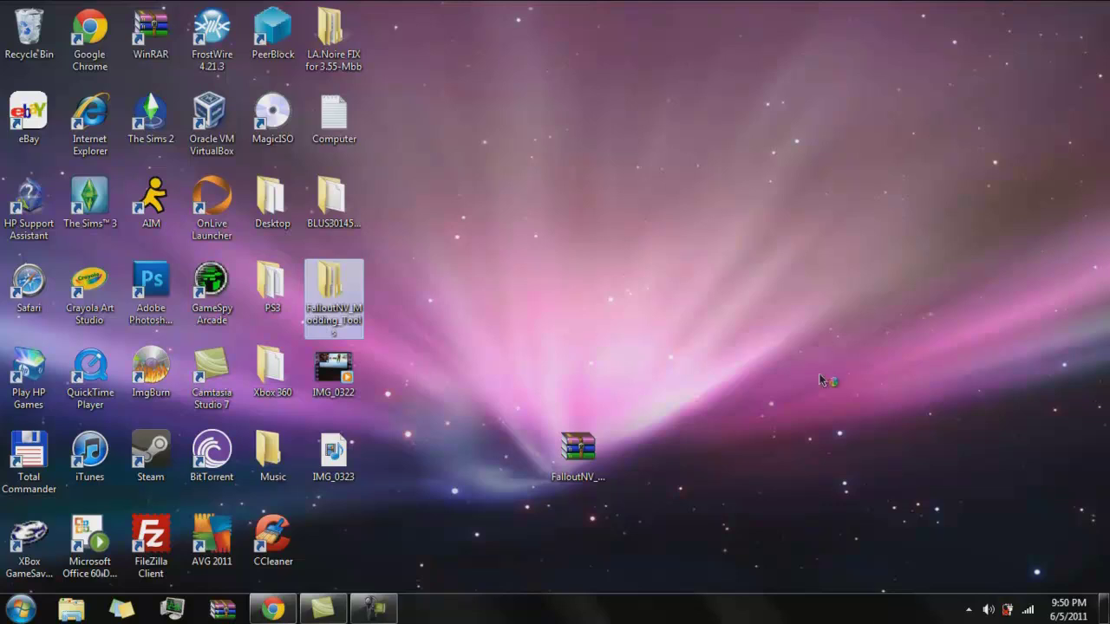
{"action": "left_click", "coordinate": [484, 395]}
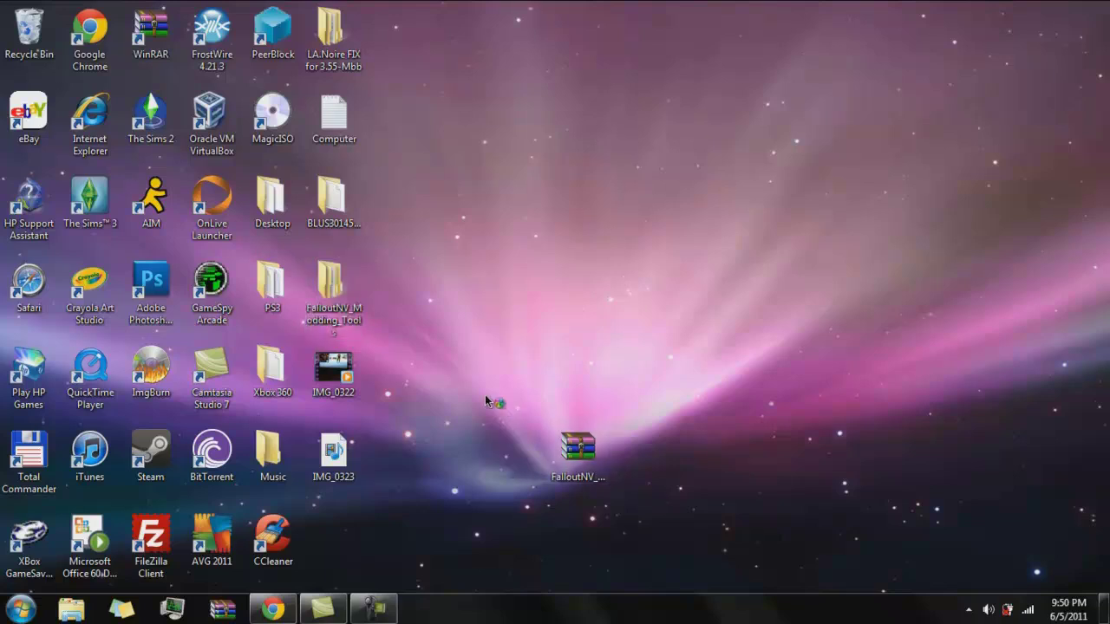
{"action": "double_click", "coordinate": [344, 306]}
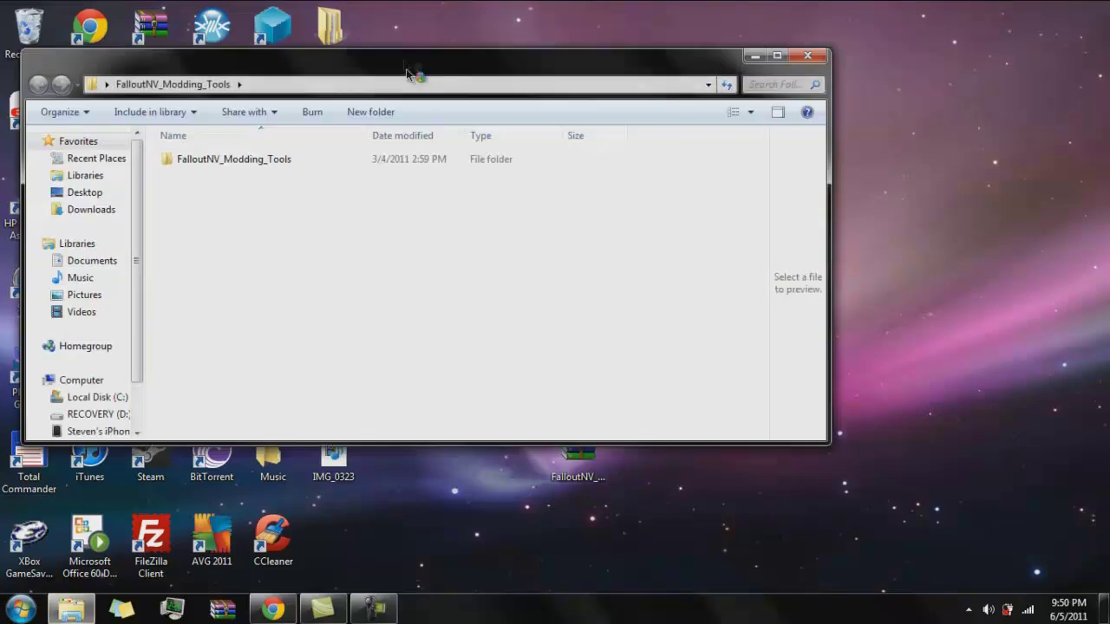
{"action": "left_click_drag", "start_coordinate": [419, 59], "coordinate": [483, 94]}
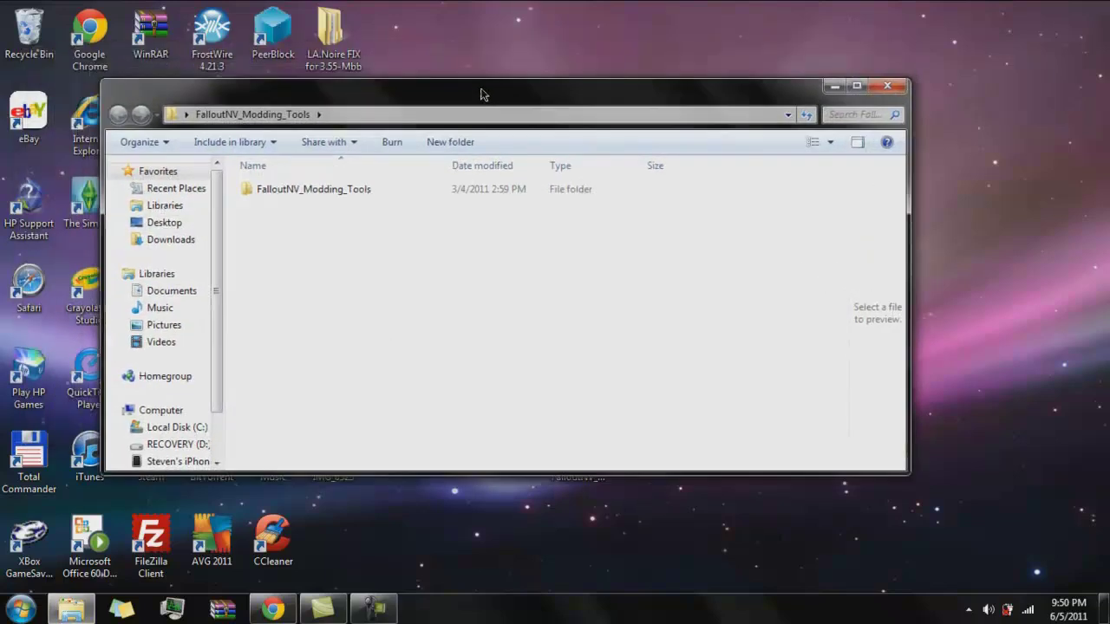
- Open the FalloutNV_VE-Beta_3.0 folder inside the extracted modding tools down to FalloutNV VE Beta 3.0 and launch the FalloutNV VE application
{"action": "double_click", "coordinate": [338, 201]}
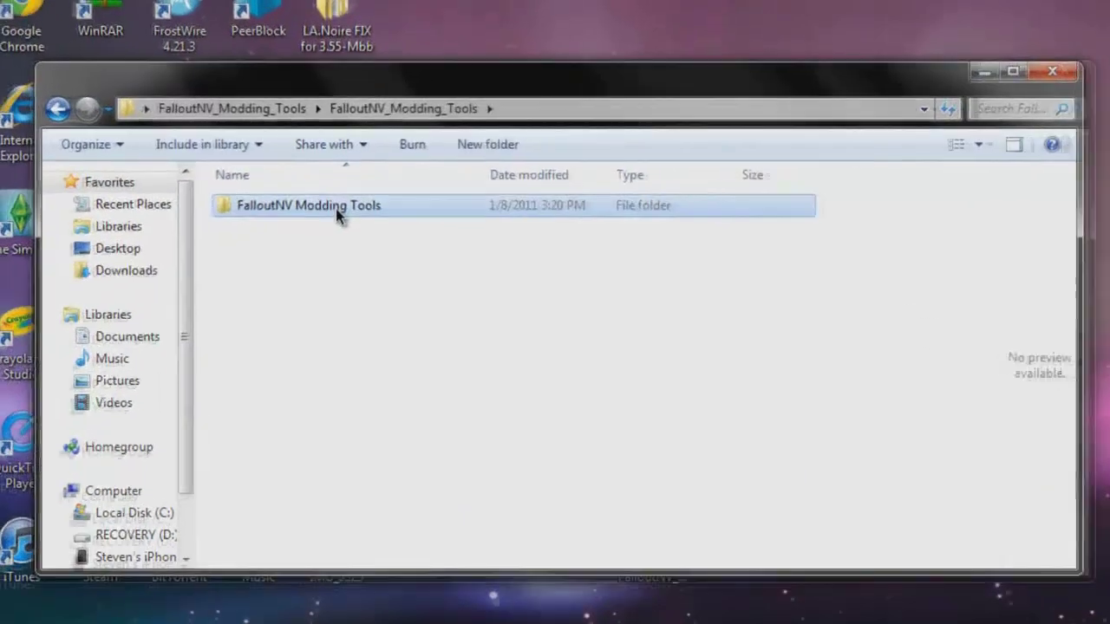
{"action": "double_click", "coordinate": [335, 208]}
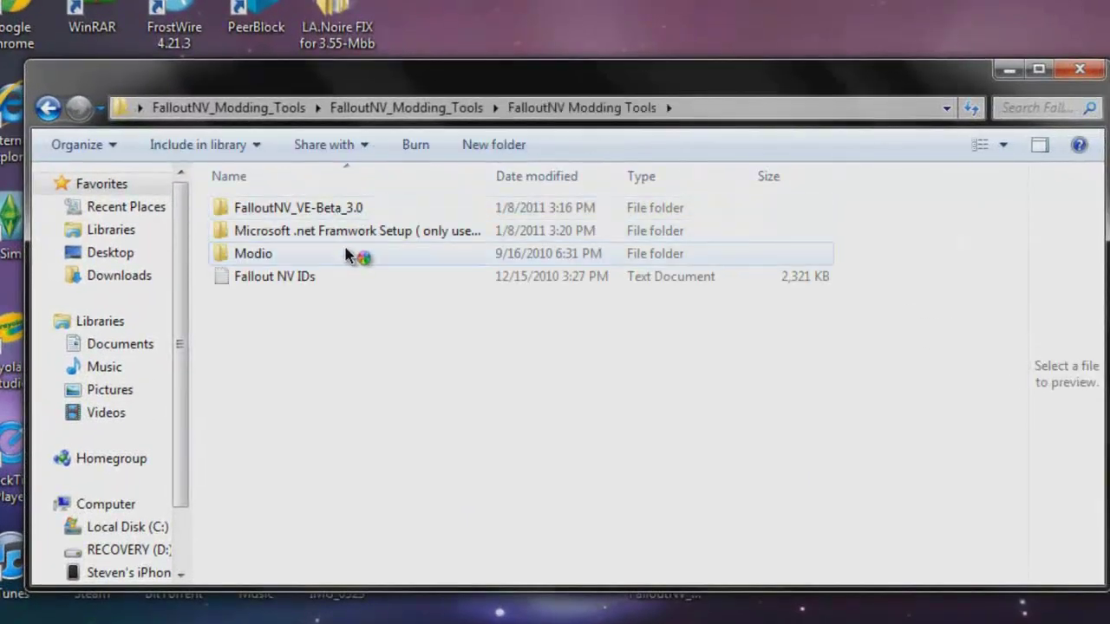
{"action": "left_click", "coordinate": [327, 210]}
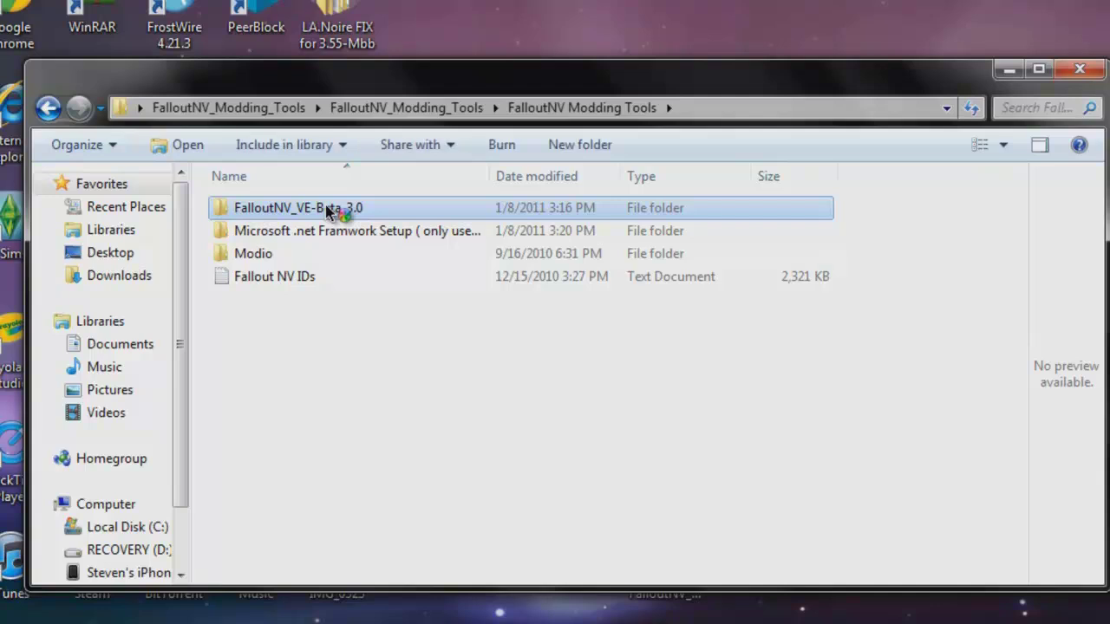
{"action": "left_click", "coordinate": [328, 209]}
{"action": "left_click", "coordinate": [347, 330]}
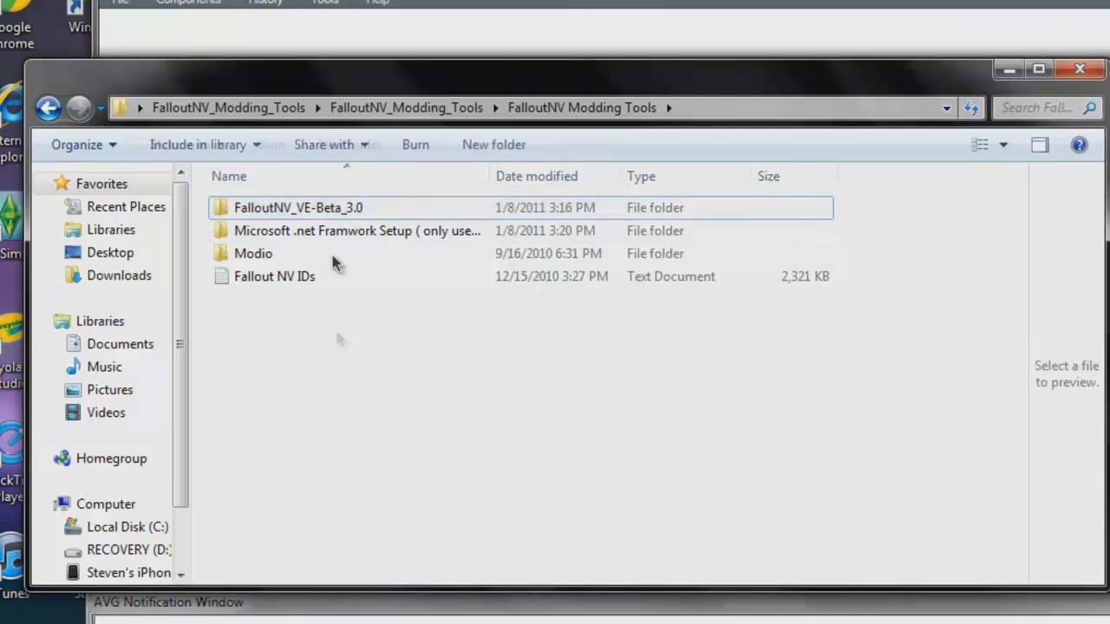
{"action": "double_click", "coordinate": [330, 210]}
{"action": "double_click", "coordinate": [322, 212]}
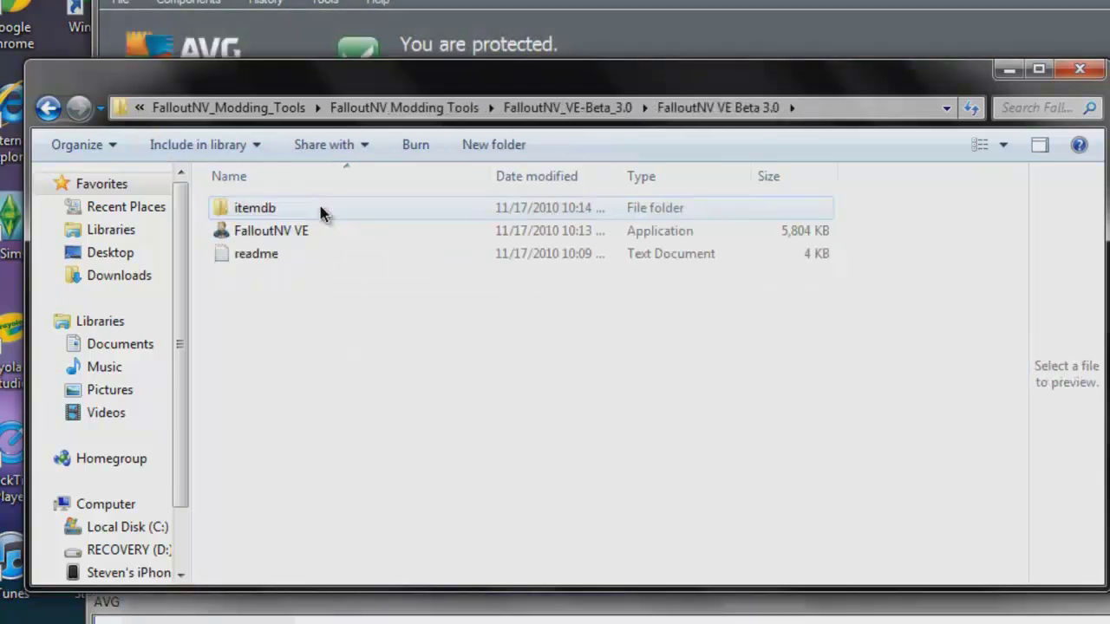
{"action": "double_click", "coordinate": [279, 229]}
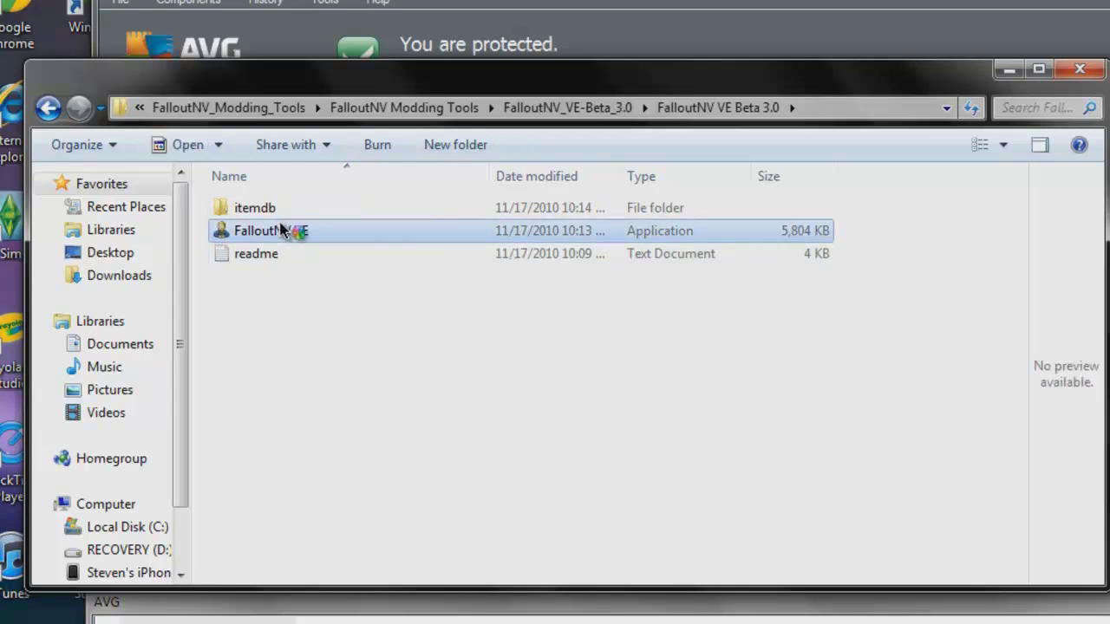
- Read the READ Me! file in the Microsoft .net Framwork Setup folder and return to the FalloutNV Modding Tools folder
{"action": "double_click", "coordinate": [48, 106]}
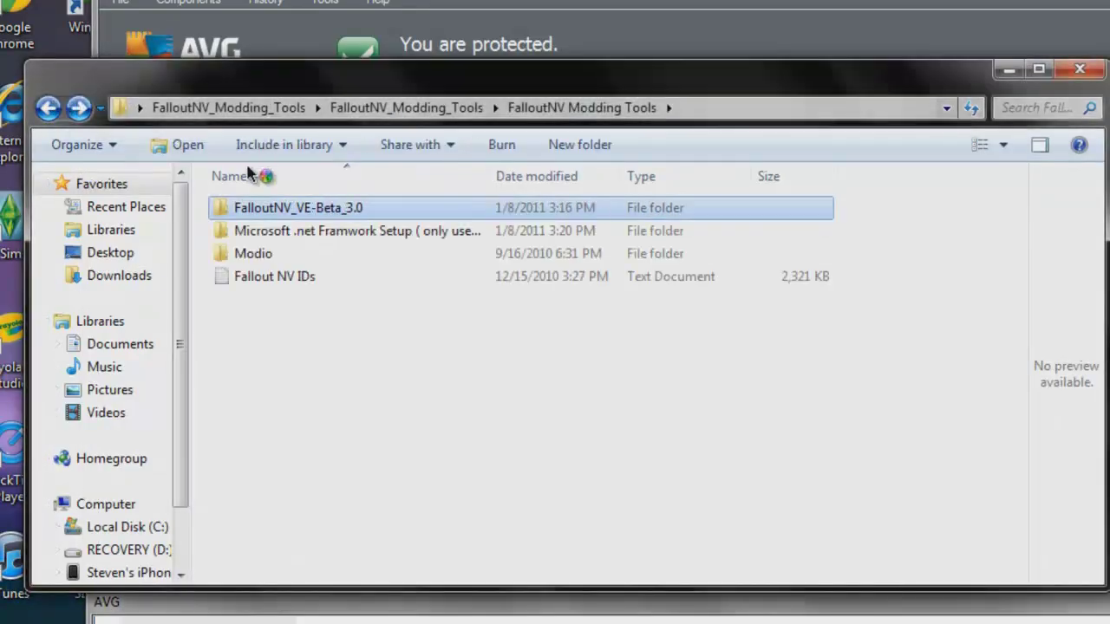
{"action": "double_click", "coordinate": [321, 232]}
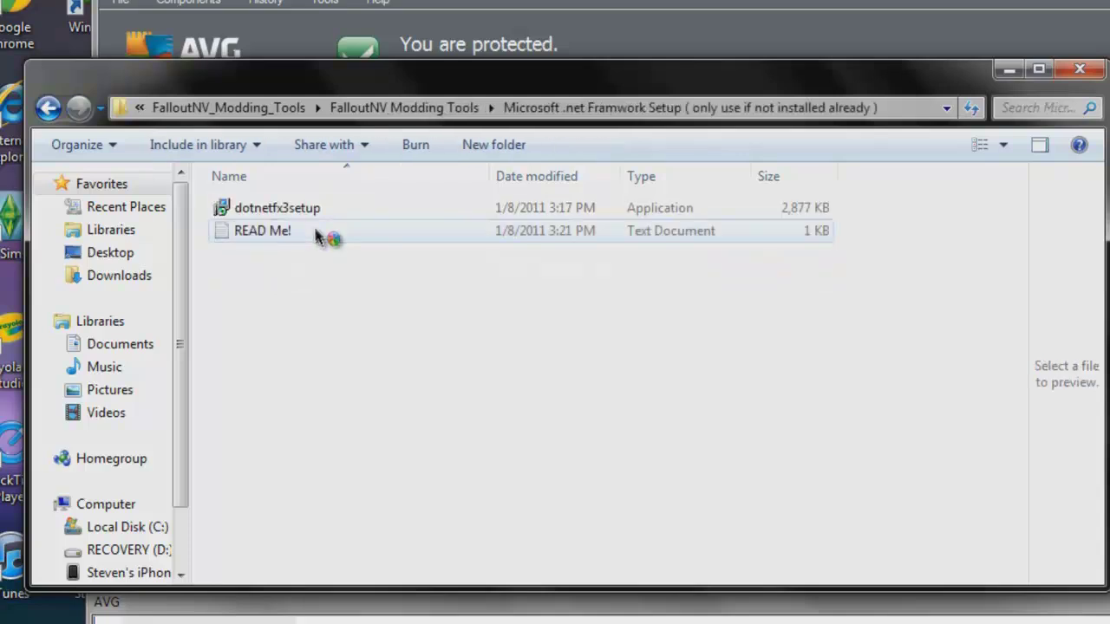
{"action": "left_click", "coordinate": [315, 233]}
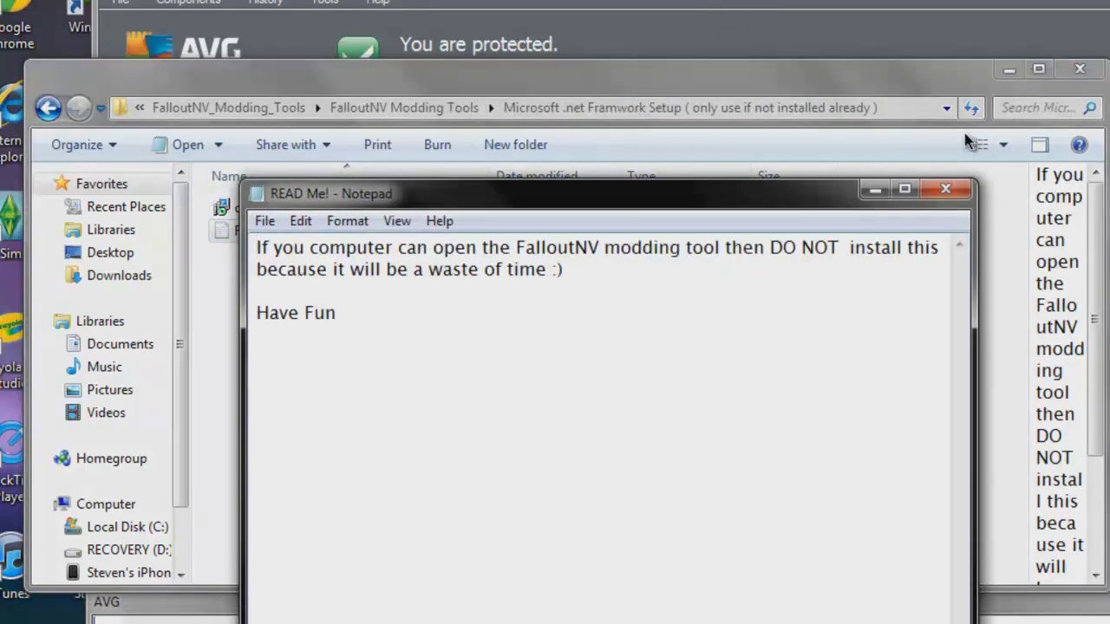
{"action": "left_click", "coordinate": [945, 189]}
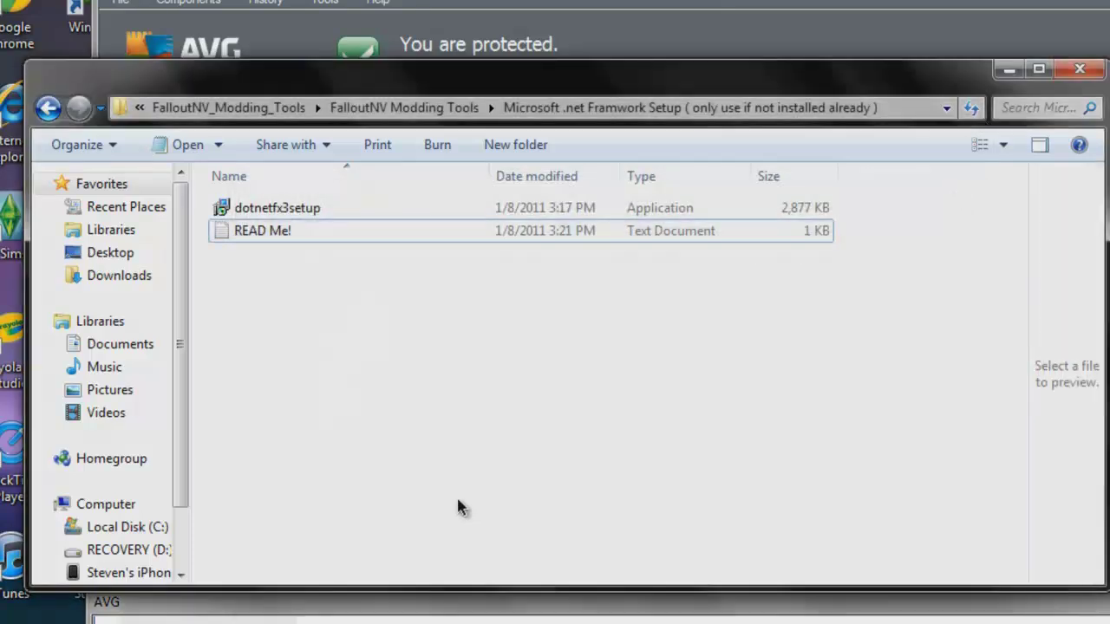
{"action": "left_click", "coordinate": [48, 108]}
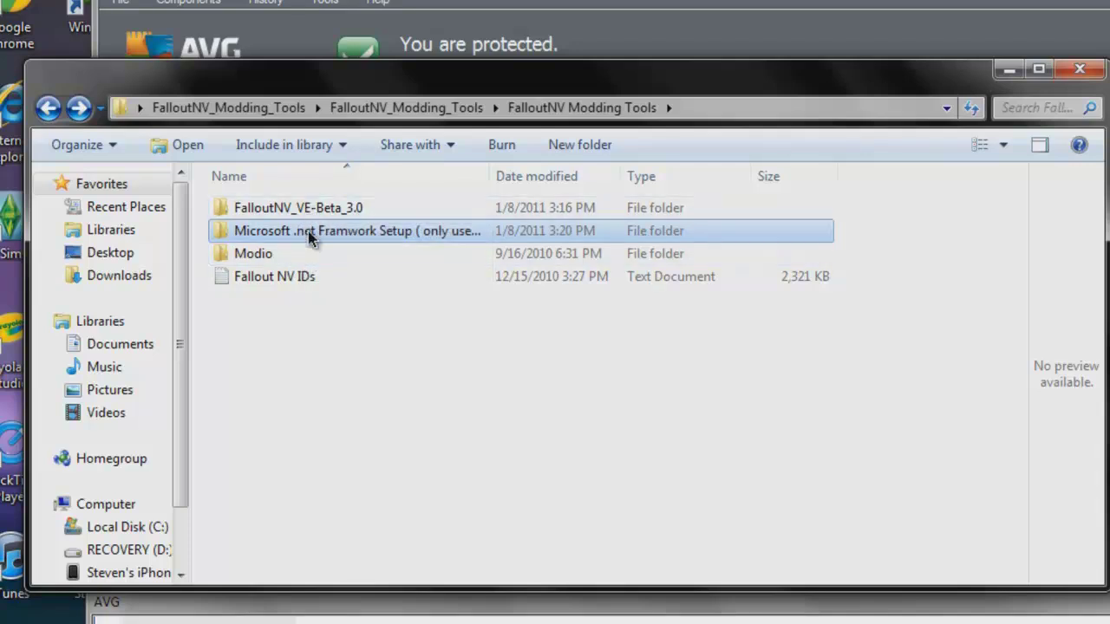
- Open the Fallout NV IDs text document and bring the FalloutNV Modding Tools folder back to the front
{"action": "left_click", "coordinate": [299, 282]}
{"action": "double_click", "coordinate": [299, 283]}
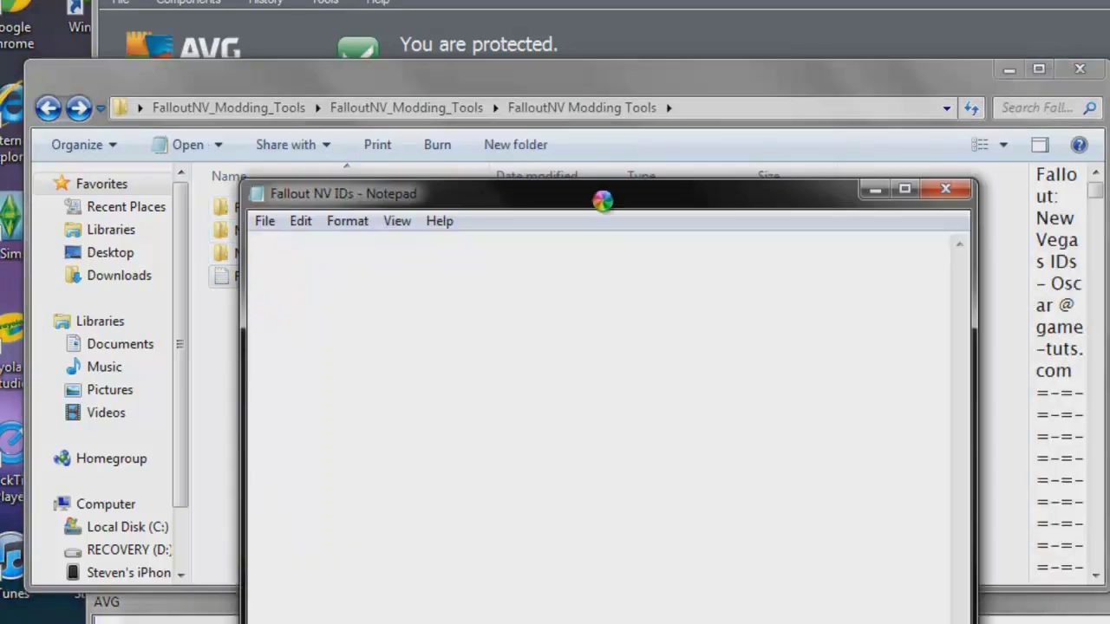
{"action": "left_click", "coordinate": [219, 421]}
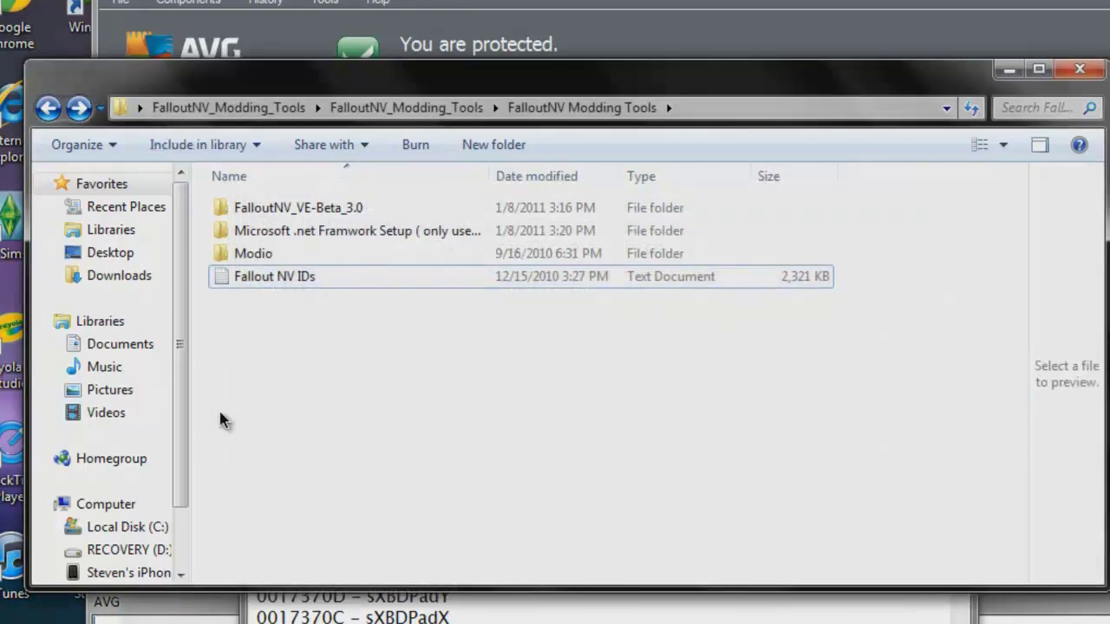
- Launch the Modio application from the Modio folder and return to the FalloutNV Modding Tools folder
{"action": "double_click", "coordinate": [329, 254]}
{"action": "double_click", "coordinate": [316, 252]}
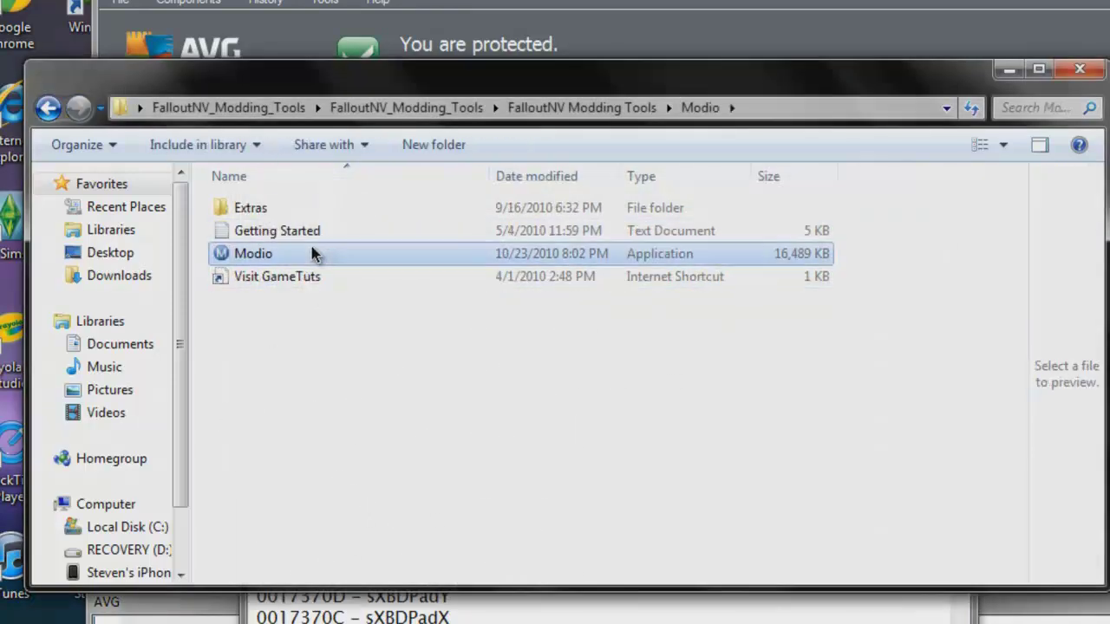
{"action": "left_click", "coordinate": [49, 108]}
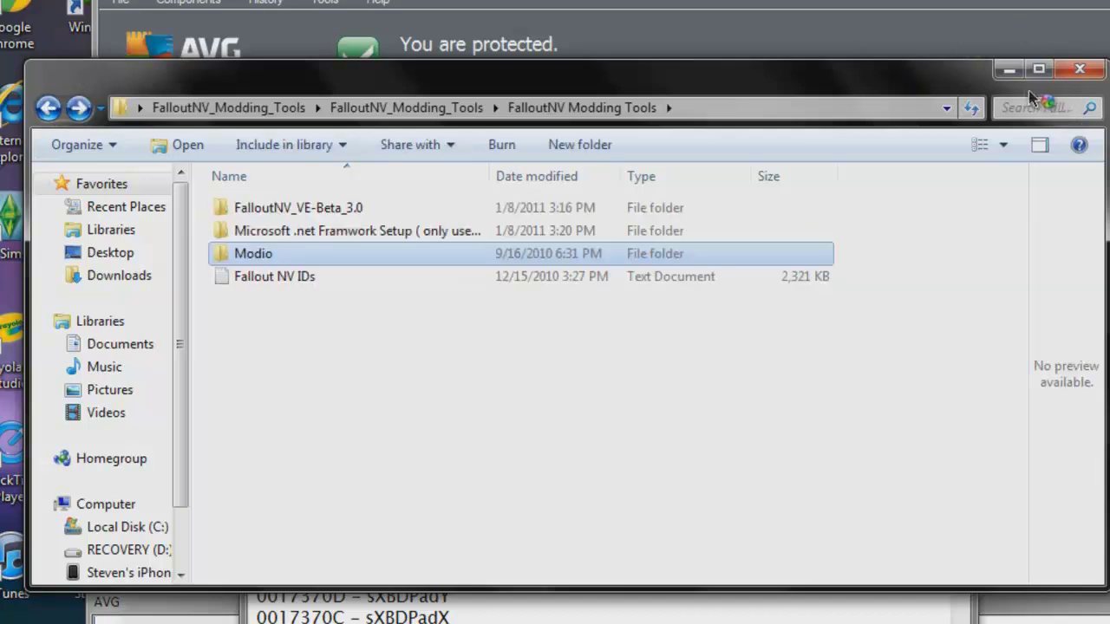
- Minimize the folder and Fallout NV IDs windows and move the FalloutNV VE window aside on the desktop
{"action": "left_click", "coordinate": [1009, 70]}
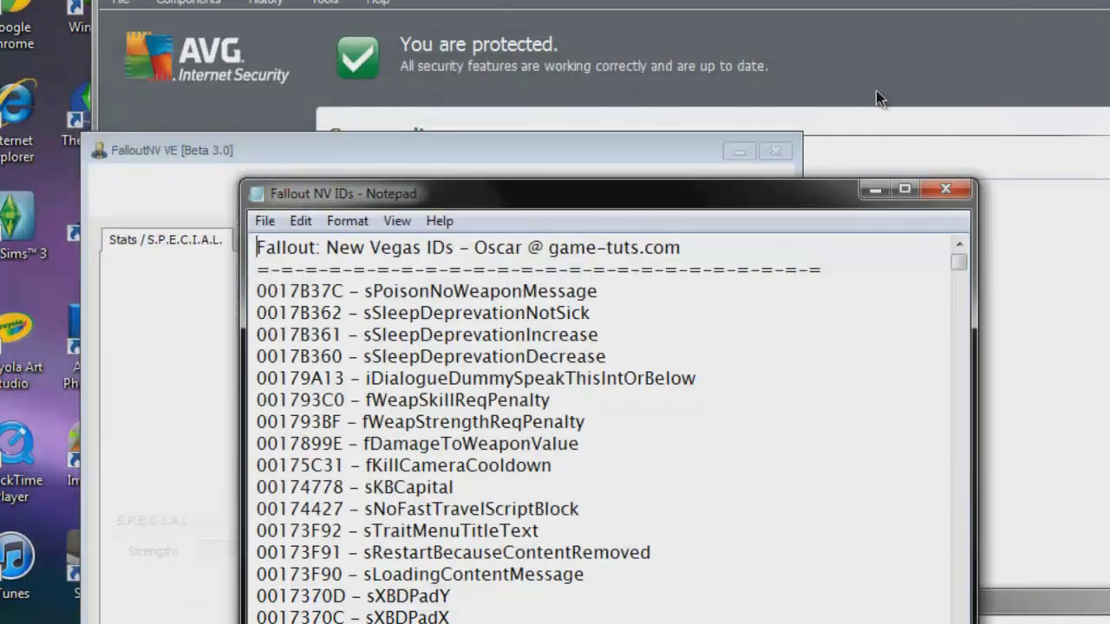
{"action": "left_click", "coordinate": [874, 194]}
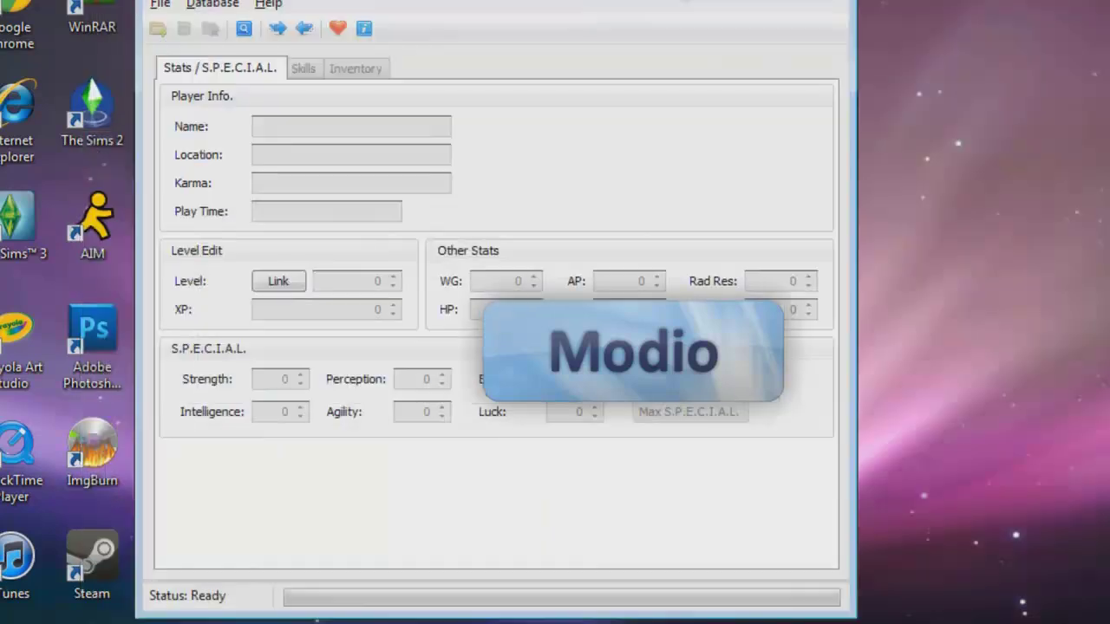
{"action": "left_click_drag", "start_coordinate": [228, 0], "coordinate": [737, 72]}
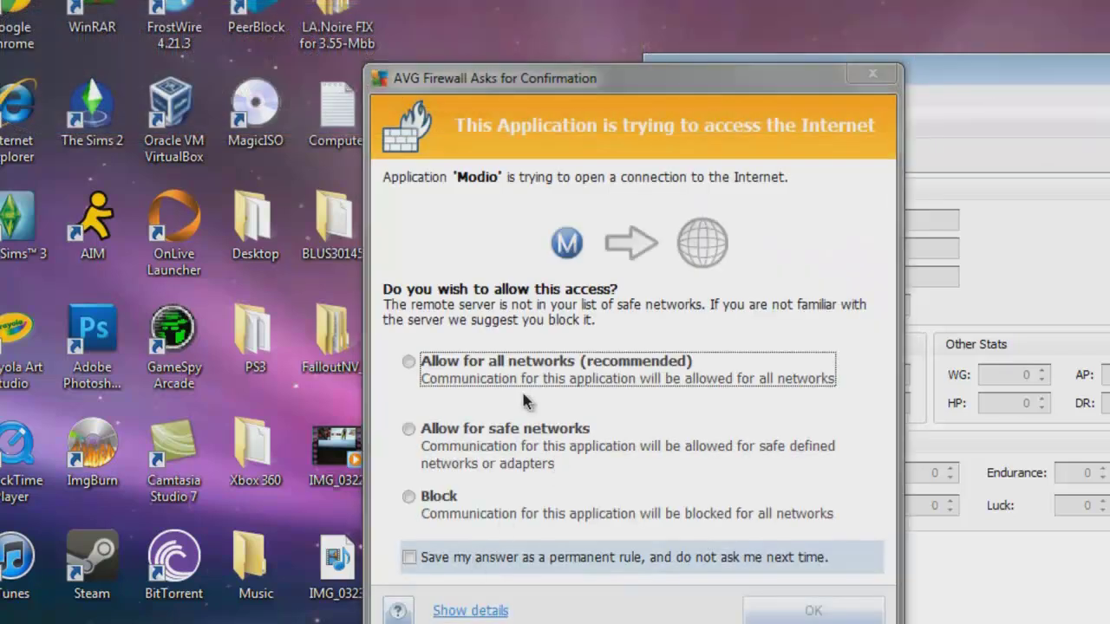
- Allow Modio to access all networks in the AVG firewall and dismiss its version 3.0 update offer and Shoutbox
{"action": "left_click", "coordinate": [419, 368]}
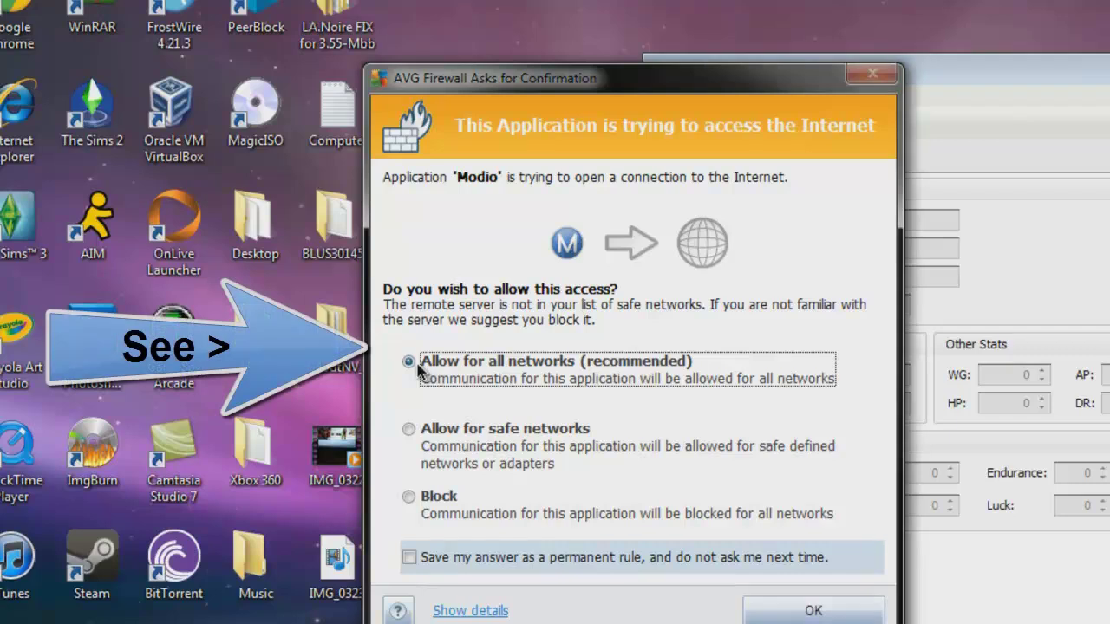
{"action": "left_click", "coordinate": [808, 609]}
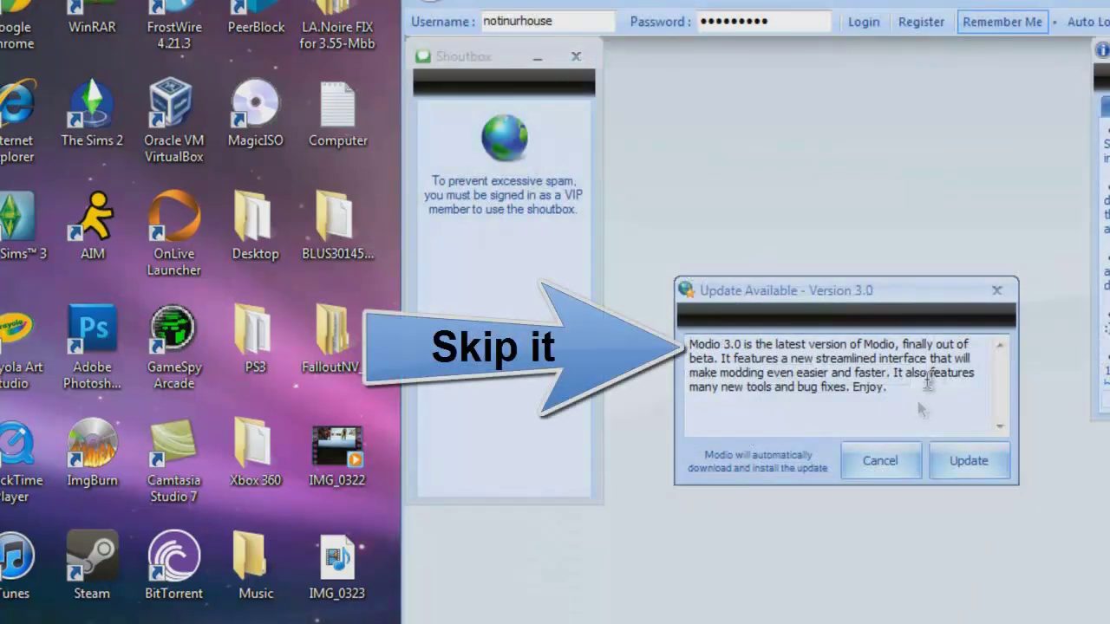
{"action": "left_click", "coordinate": [881, 462]}
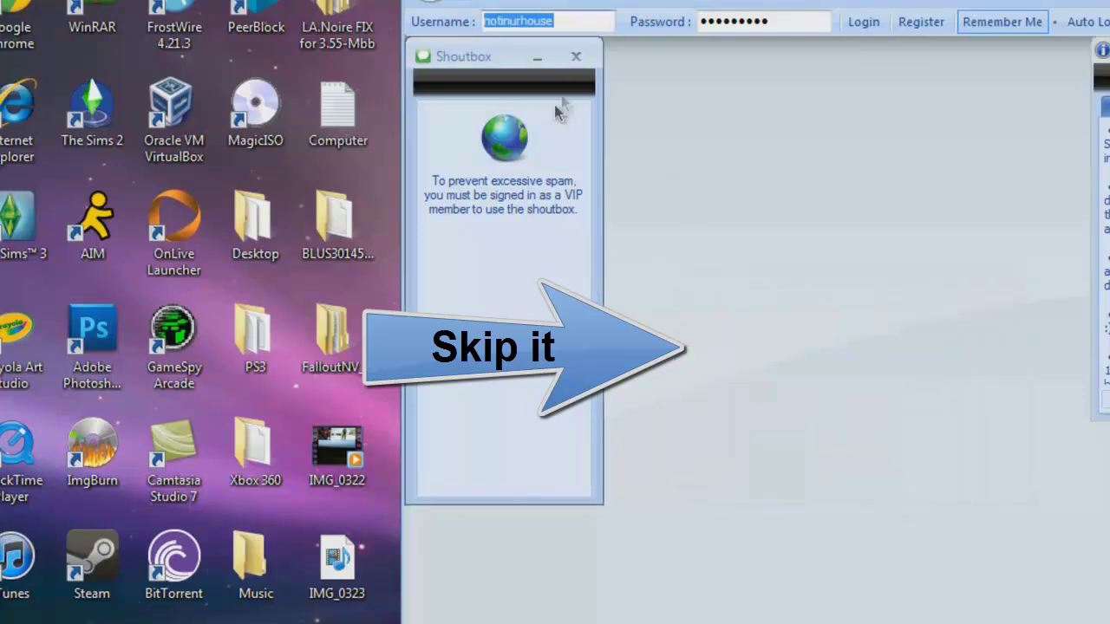
{"action": "left_click", "coordinate": [576, 56]}
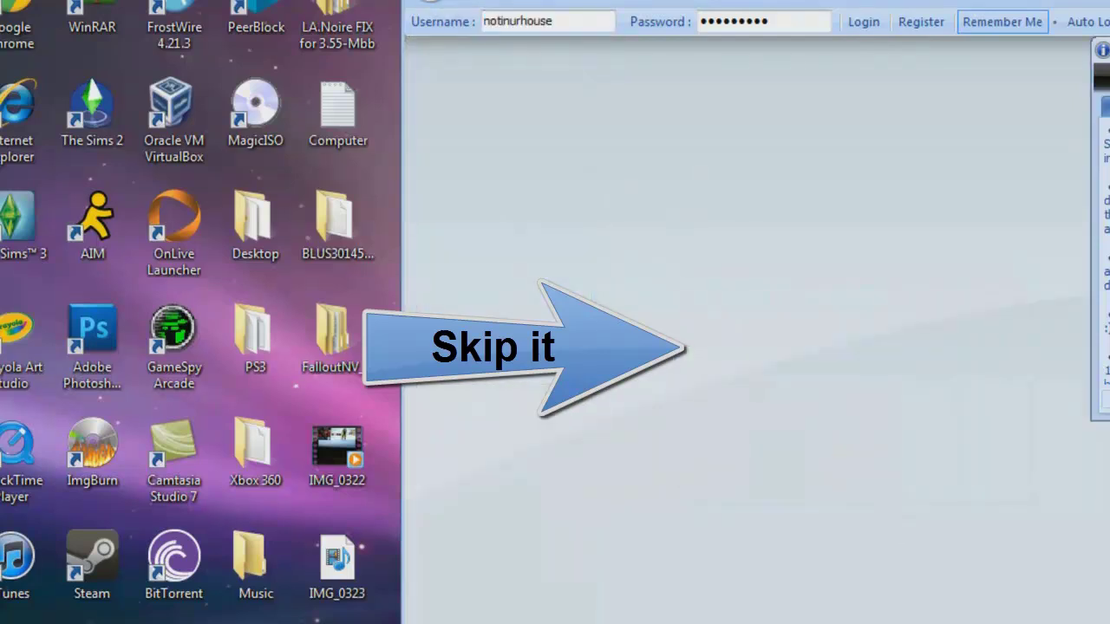
{"action": "left_click", "coordinate": [434, 2]}
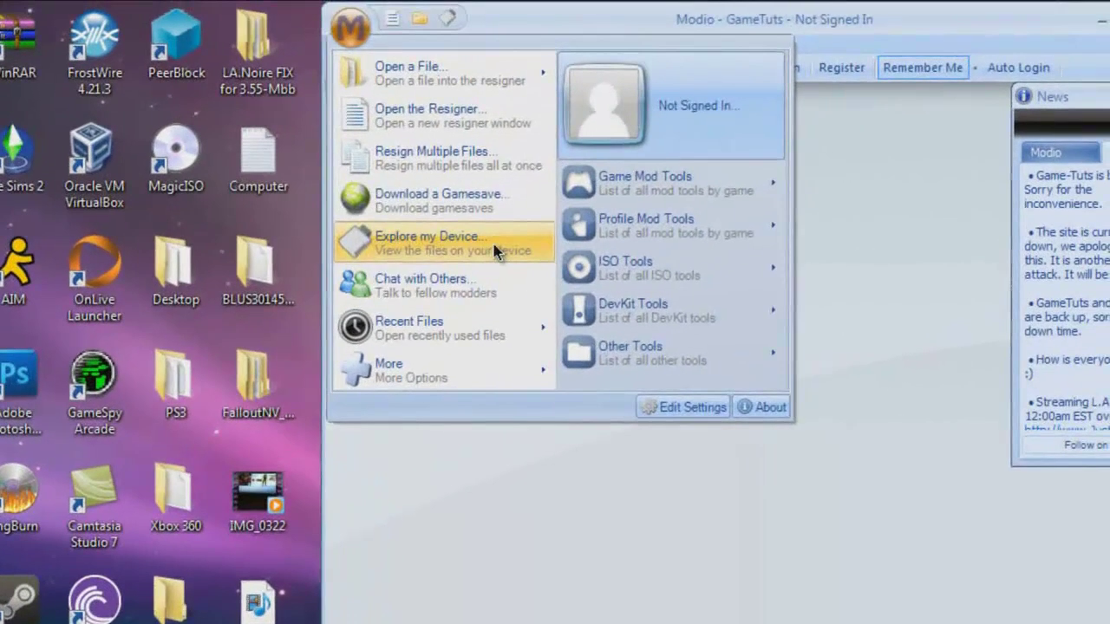
{"action": "left_click", "coordinate": [496, 250]}
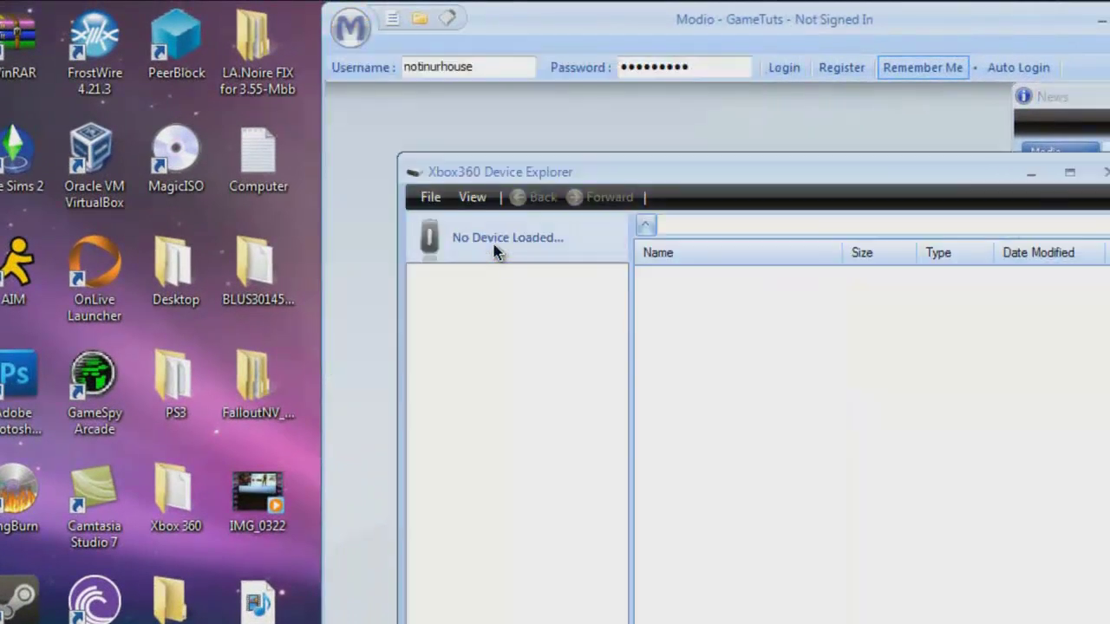
{"action": "left_click", "coordinate": [433, 199]}
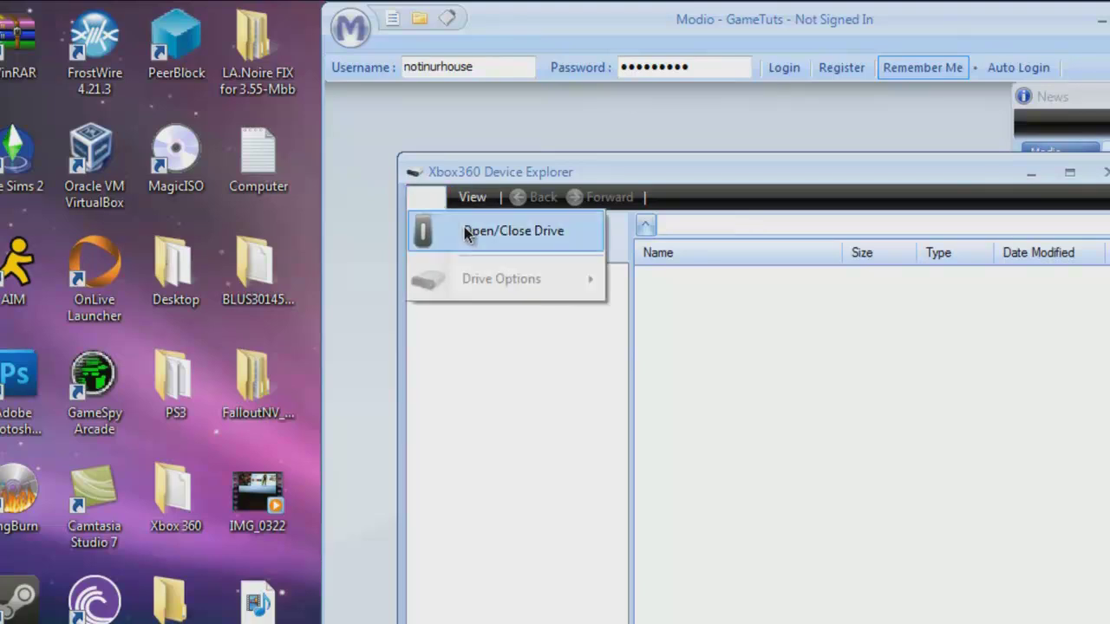
{"action": "left_click", "coordinate": [466, 233]}
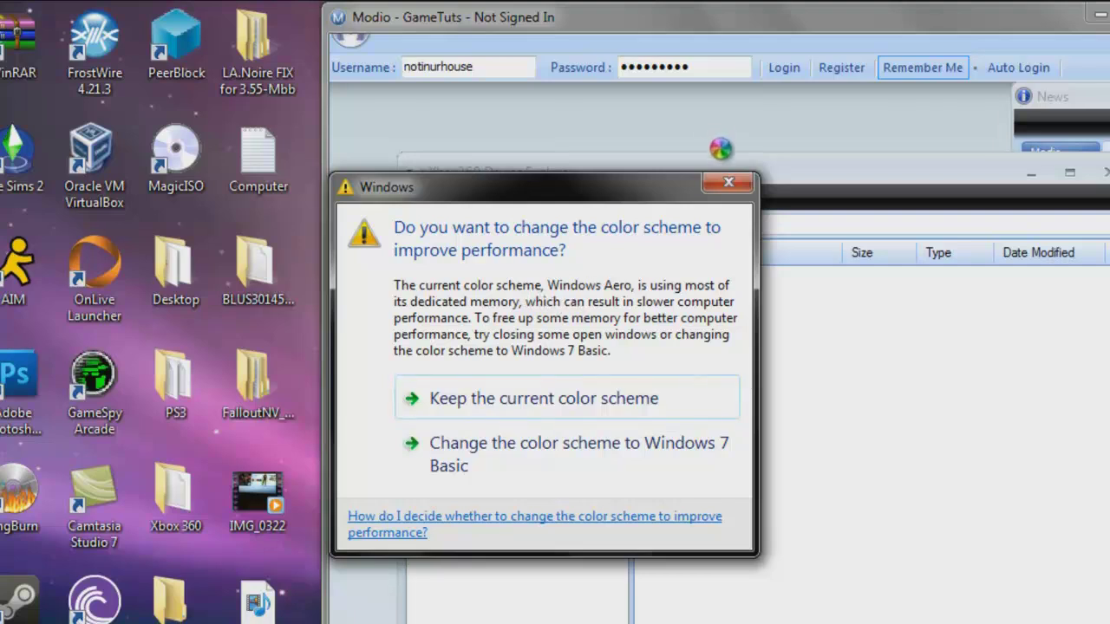
{"action": "left_click", "coordinate": [729, 182]}
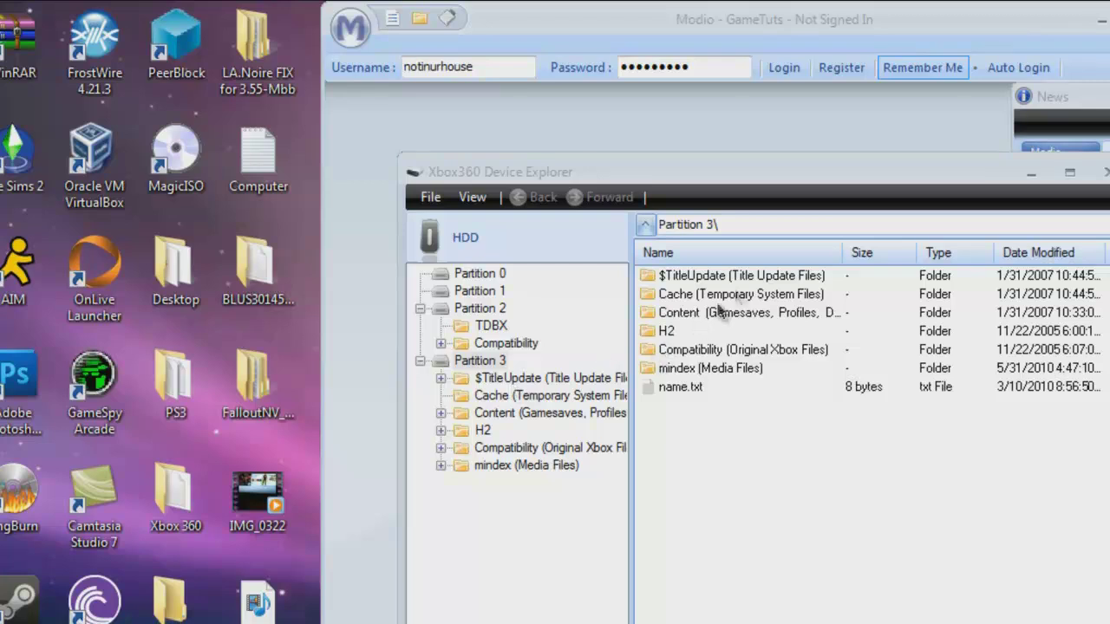
- Open the Content folder on Partition 3 and go into the named player's profile folder
{"action": "double_click", "coordinate": [710, 317]}
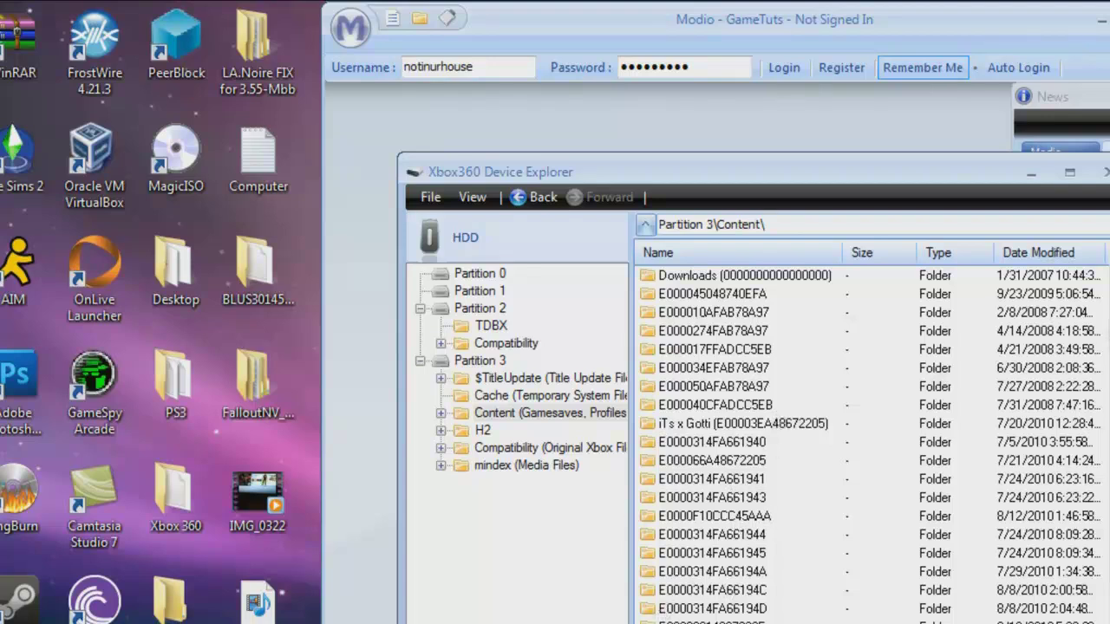
{"action": "scroll", "coordinate": [867, 442], "scroll_direction": "down", "scroll_amount": 2}
{"action": "left_click", "coordinate": [520, 395]}
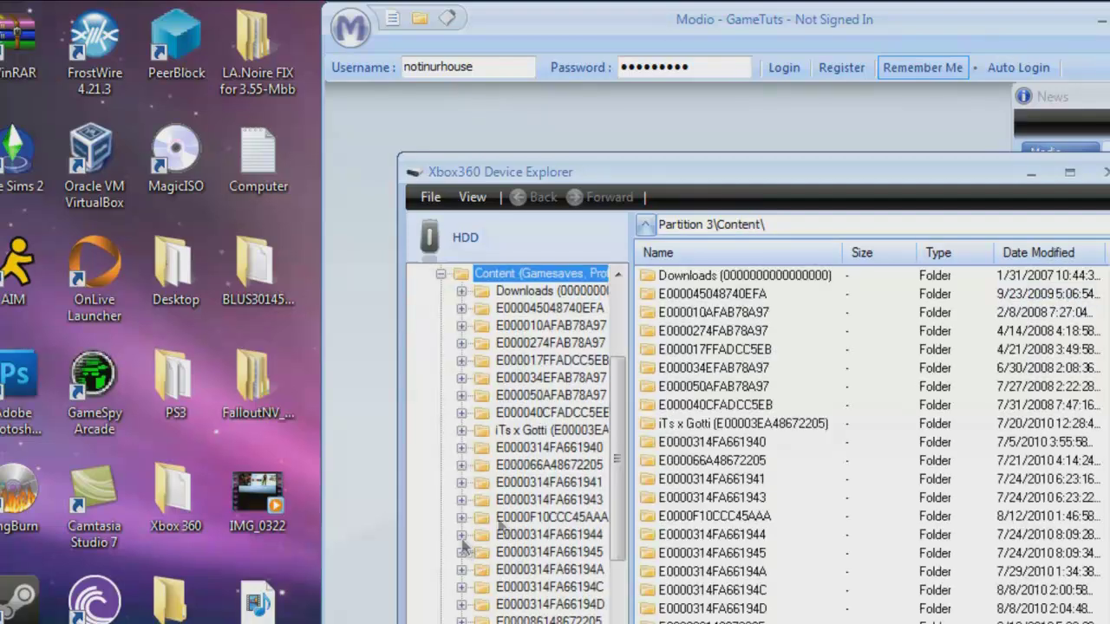
{"action": "double_click", "coordinate": [709, 425]}
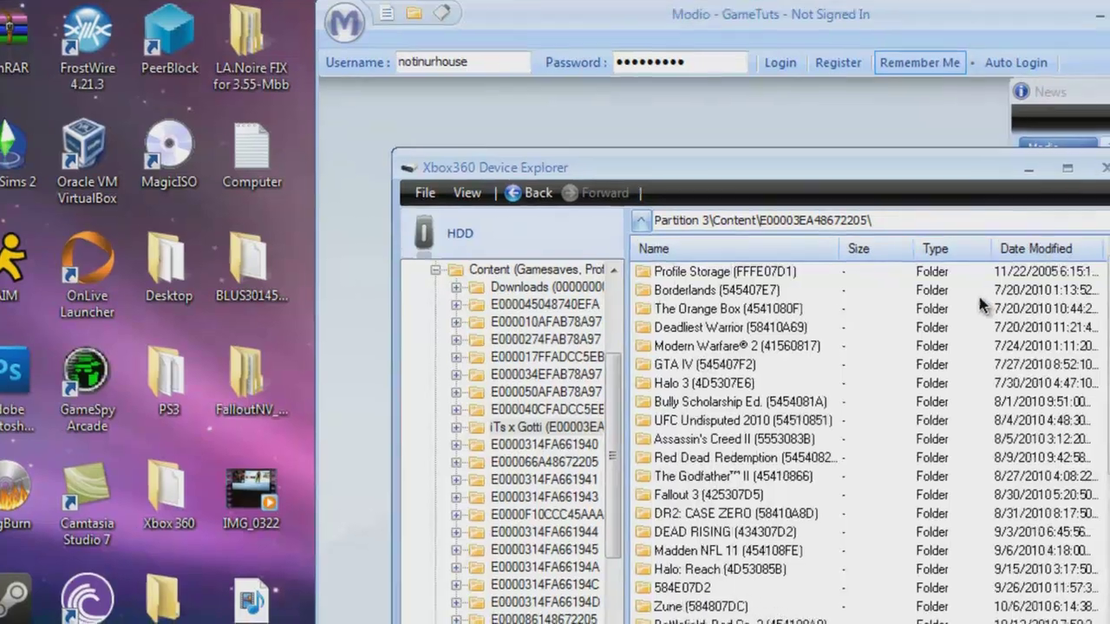
- Find Fallout: New Vegas in the profile's game list and open its Game Saves folder
{"action": "left_click_drag", "start_coordinate": [1109, 352], "coordinate": [1109, 359]}
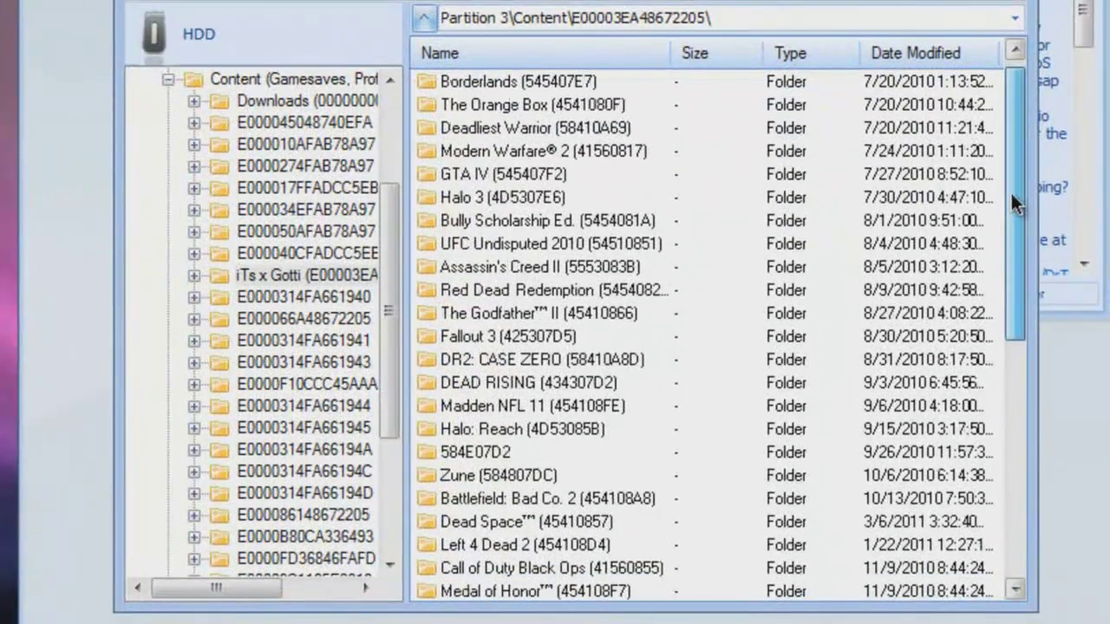
{"action": "left_click_drag", "start_coordinate": [1012, 201], "coordinate": [1044, 410]}
{"action": "left_click", "coordinate": [520, 525]}
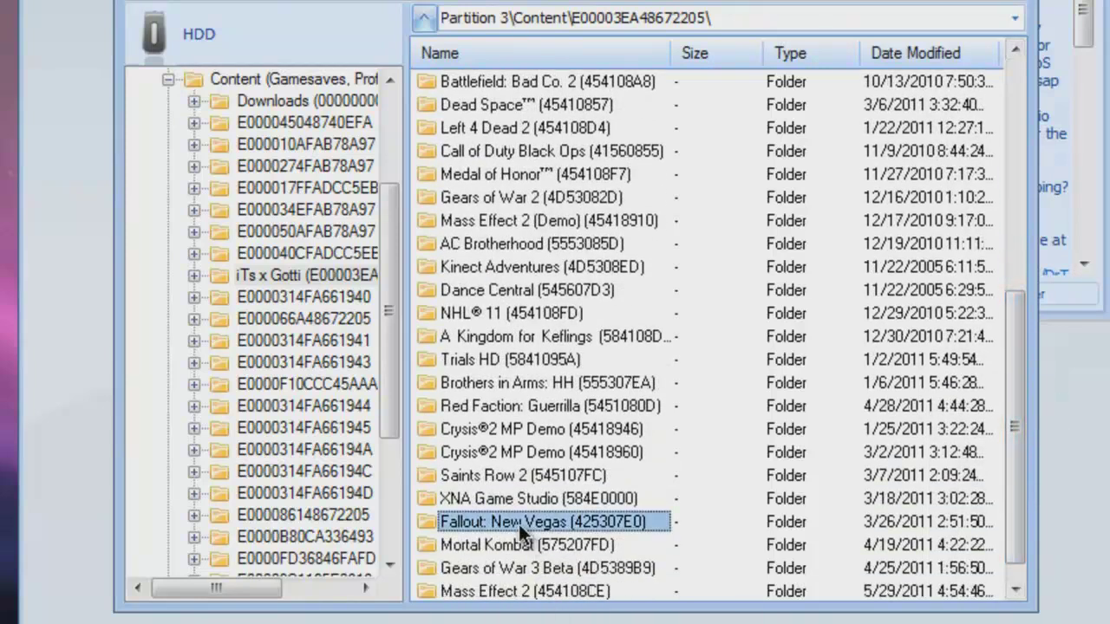
{"action": "double_click", "coordinate": [518, 523]}
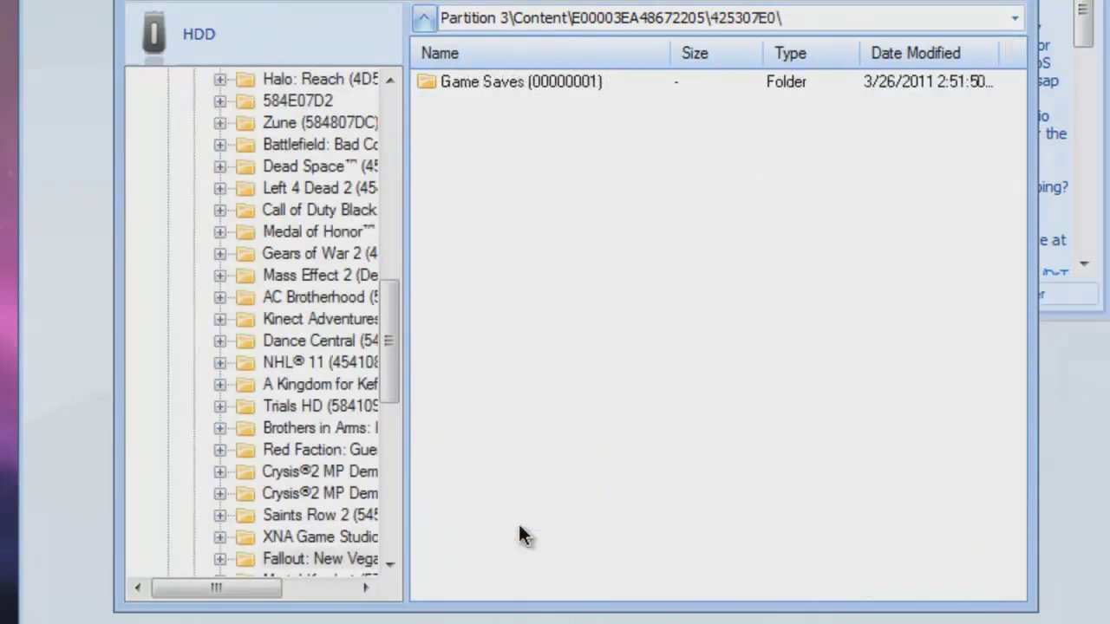
{"action": "double_click", "coordinate": [481, 85]}
- Extract autosave.fxs from the Game Saves folder and save it to the Desktop
{"action": "left_click", "coordinate": [488, 80]}
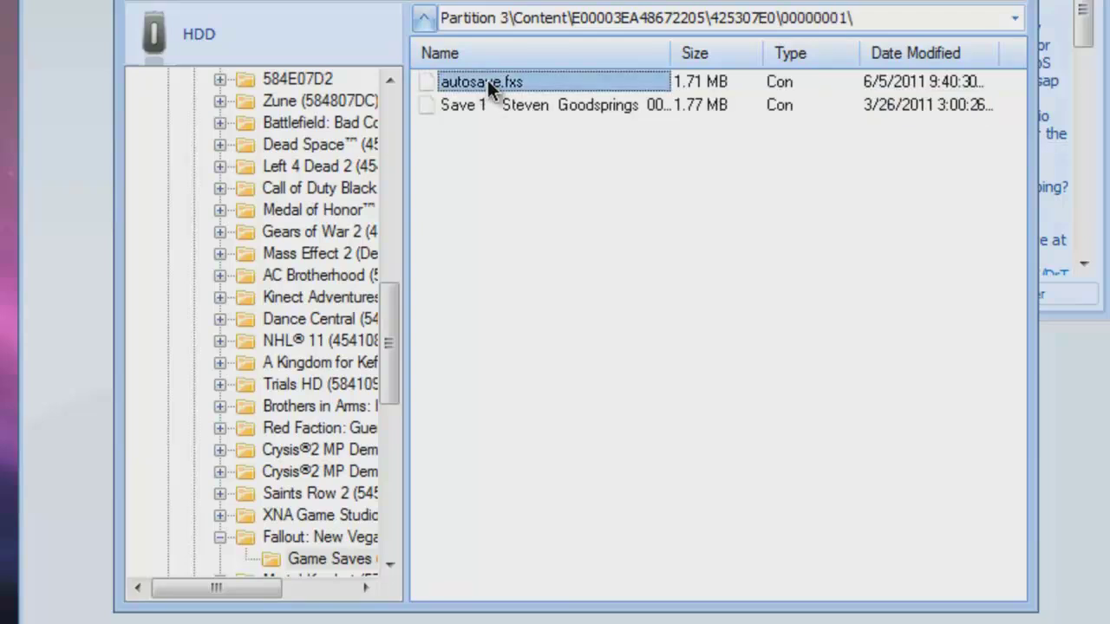
{"action": "right_click", "coordinate": [487, 80]}
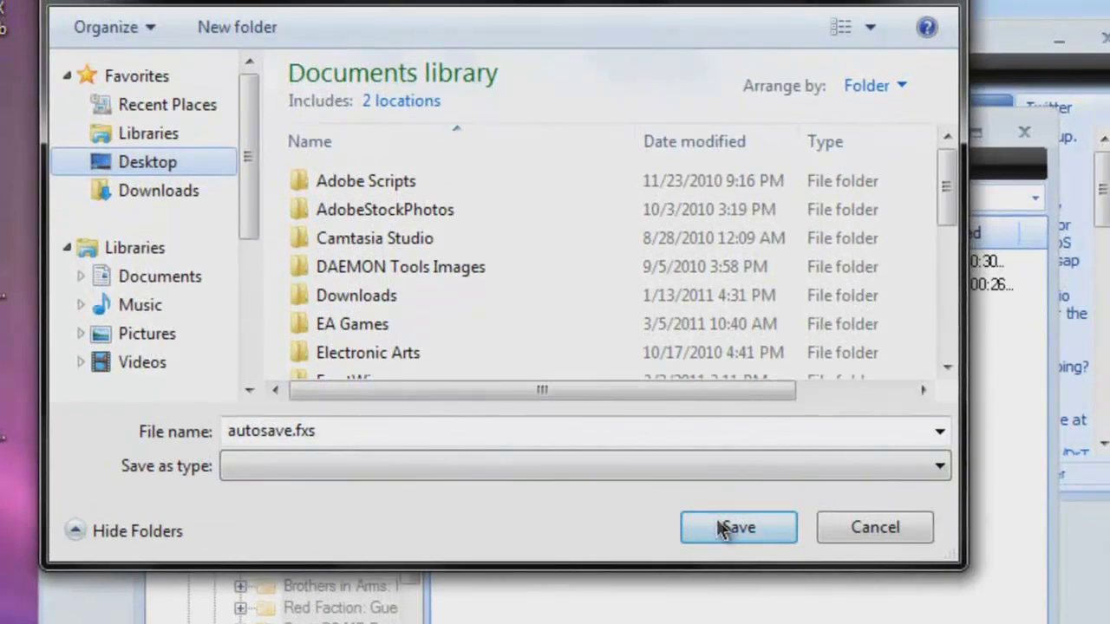
{"action": "left_click", "coordinate": [713, 358]}
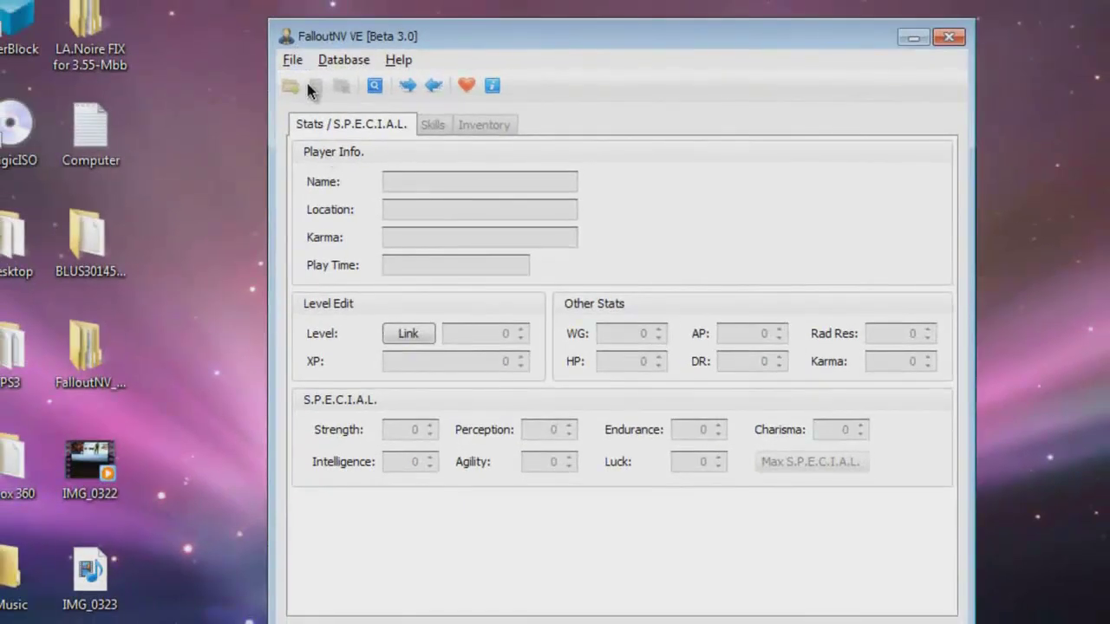
- Switch to FalloutNV VE and open autosave.fxs from the Desktop, answering No to the Pimp-Boy question
{"action": "left_click", "coordinate": [298, 67]}
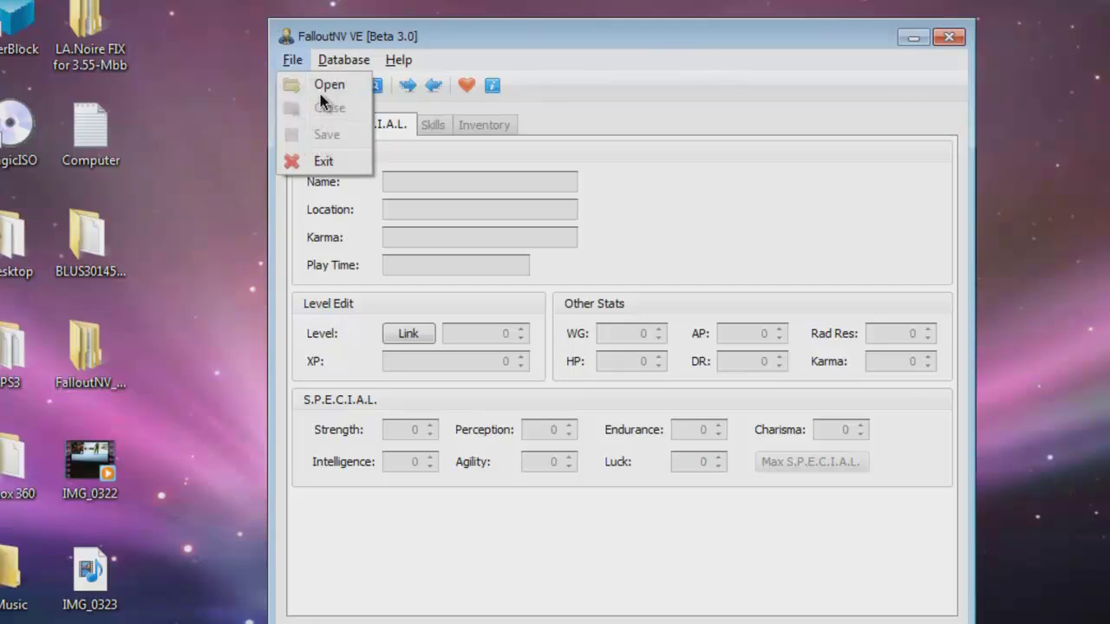
{"action": "left_click", "coordinate": [321, 85]}
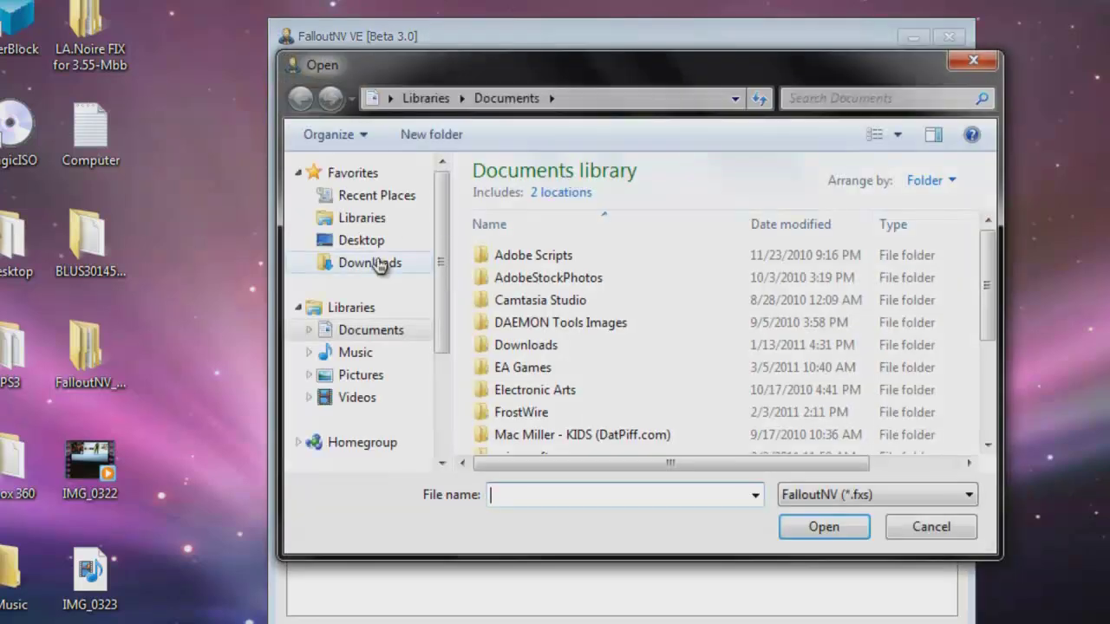
{"action": "left_click", "coordinate": [373, 241]}
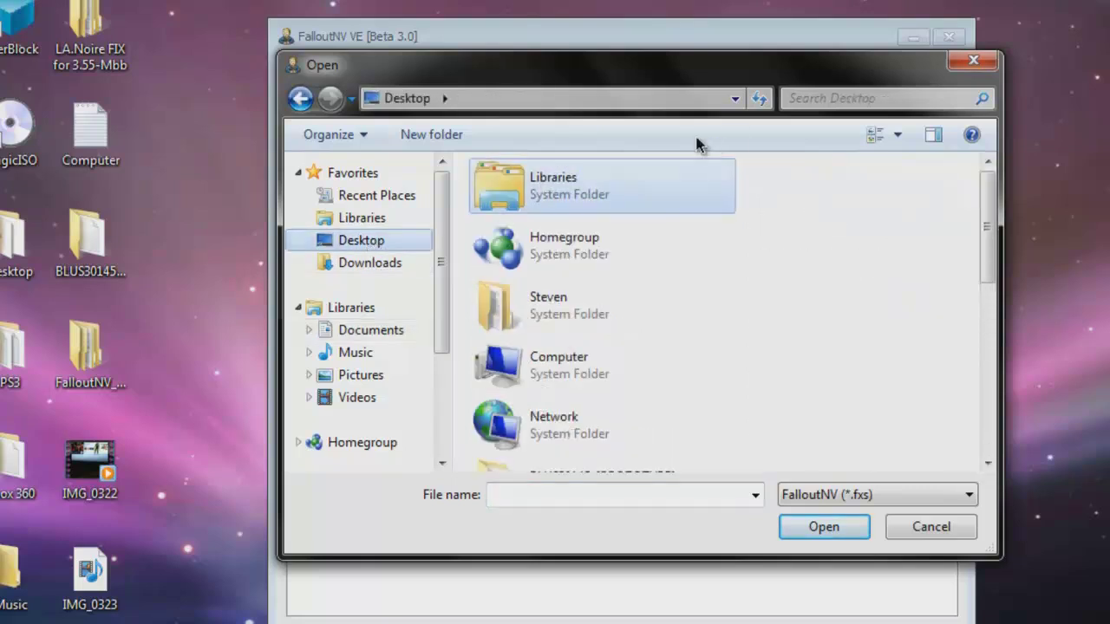
{"action": "left_click_drag", "start_coordinate": [987, 252], "coordinate": [1008, 438]}
{"action": "double_click", "coordinate": [616, 449]}
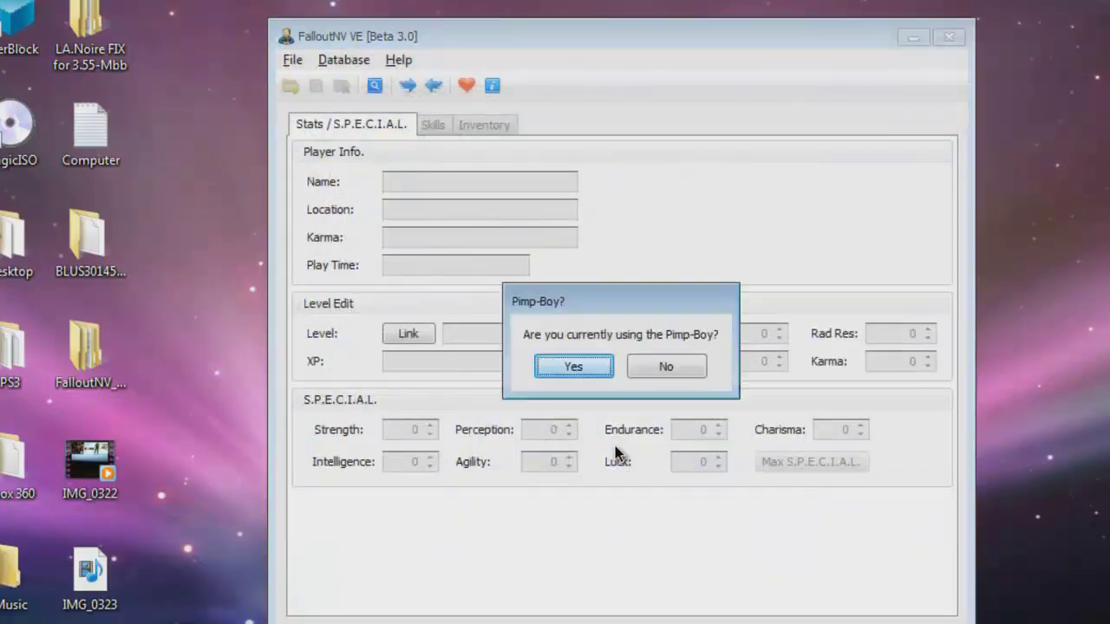
{"action": "key", "text": "Tab"}
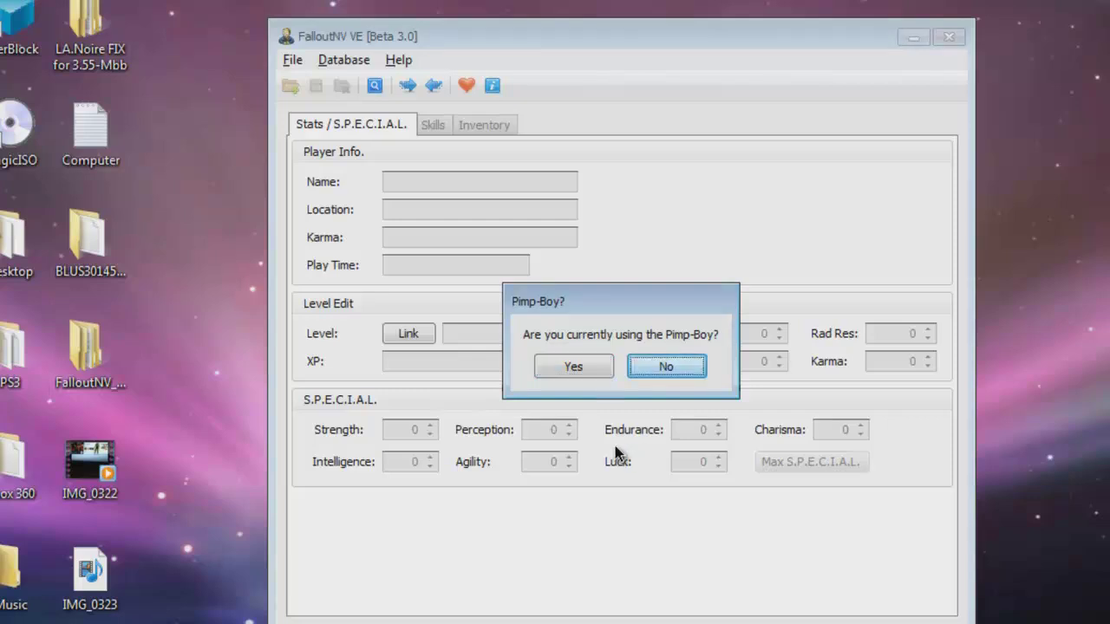
{"action": "key", "text": "Return"}
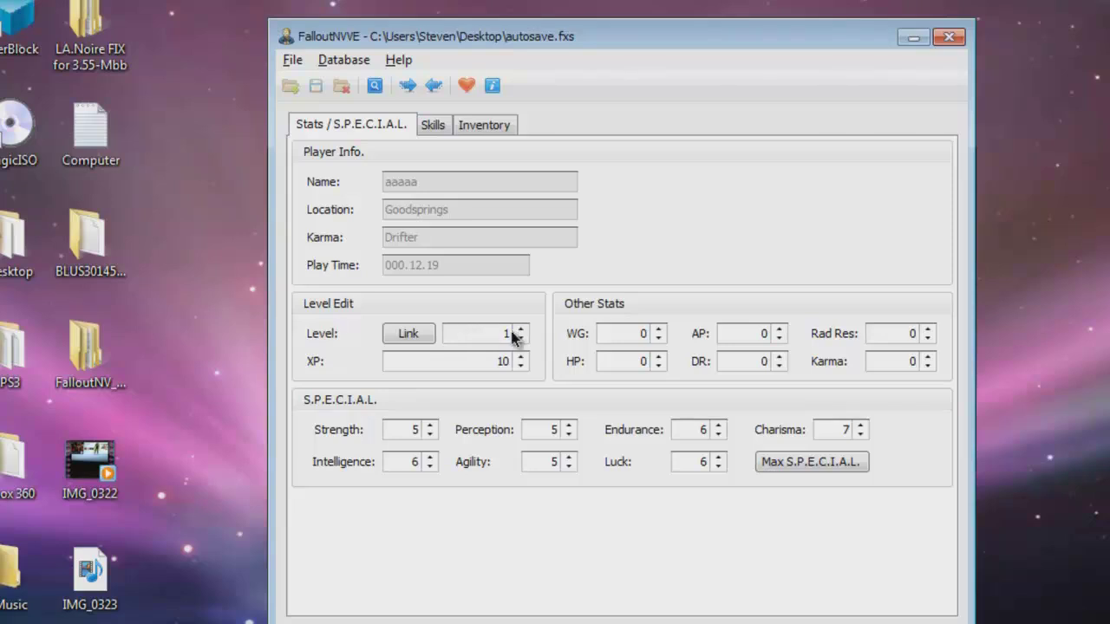
- Max out all of the character's S.P.E.C.I.A.L. attributes to 10
{"action": "left_click", "coordinate": [431, 426]}
{"action": "left_click", "coordinate": [431, 426]}
{"action": "left_click", "coordinate": [784, 464]}
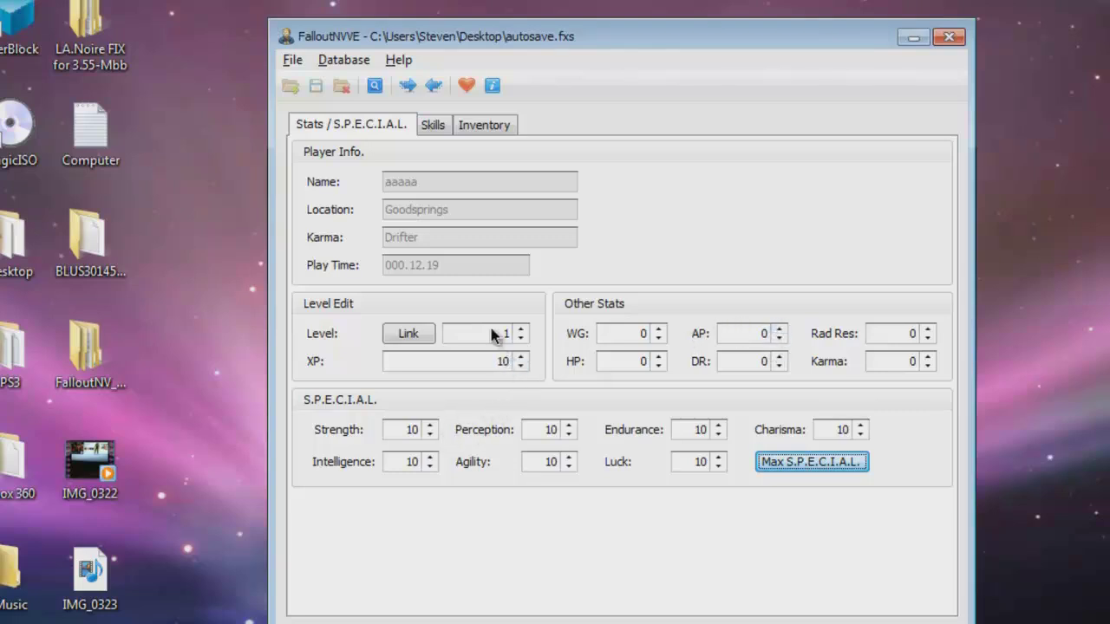
- Read the skills editor's warning about damaged saves without enabling skills editing
{"action": "left_click", "coordinate": [433, 124]}
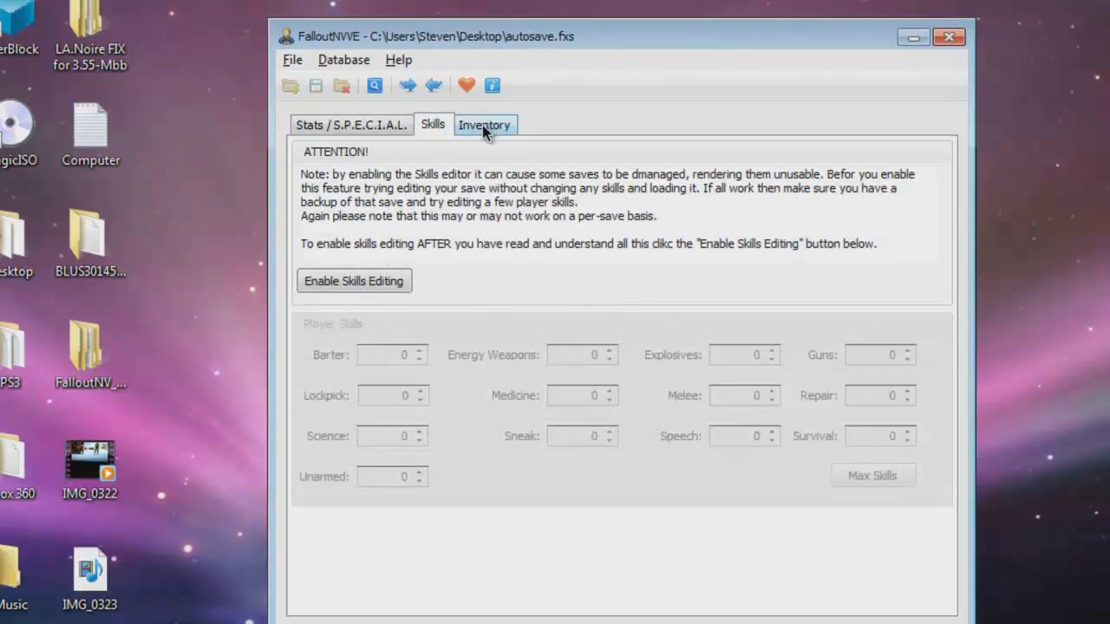
{"action": "left_click_drag", "start_coordinate": [456, 176], "coordinate": [566, 178]}
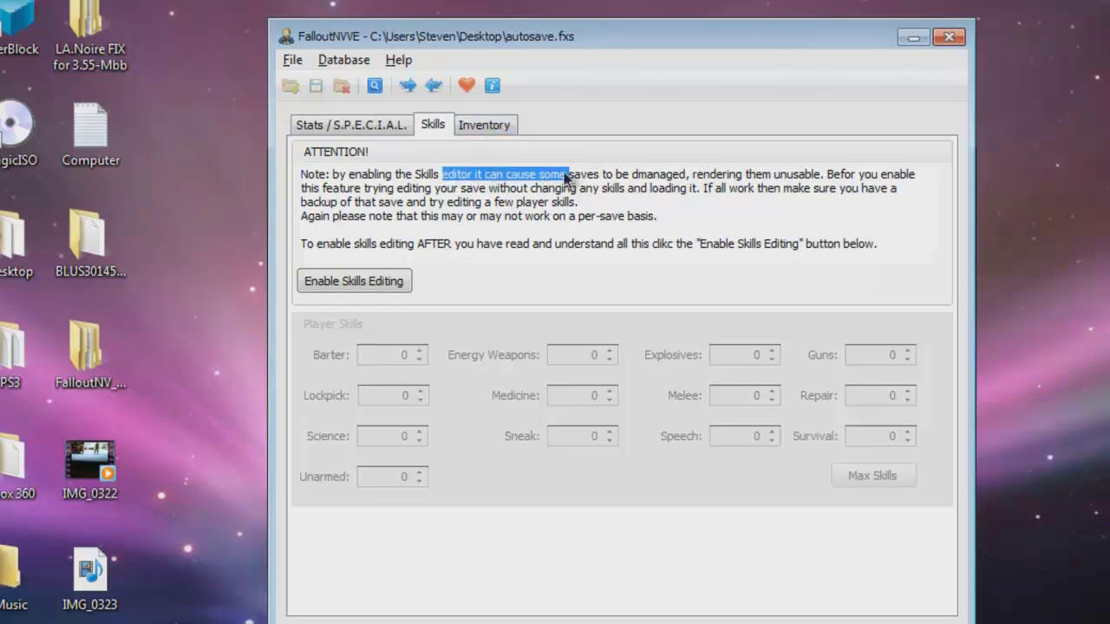
{"action": "left_click", "coordinate": [488, 128]}
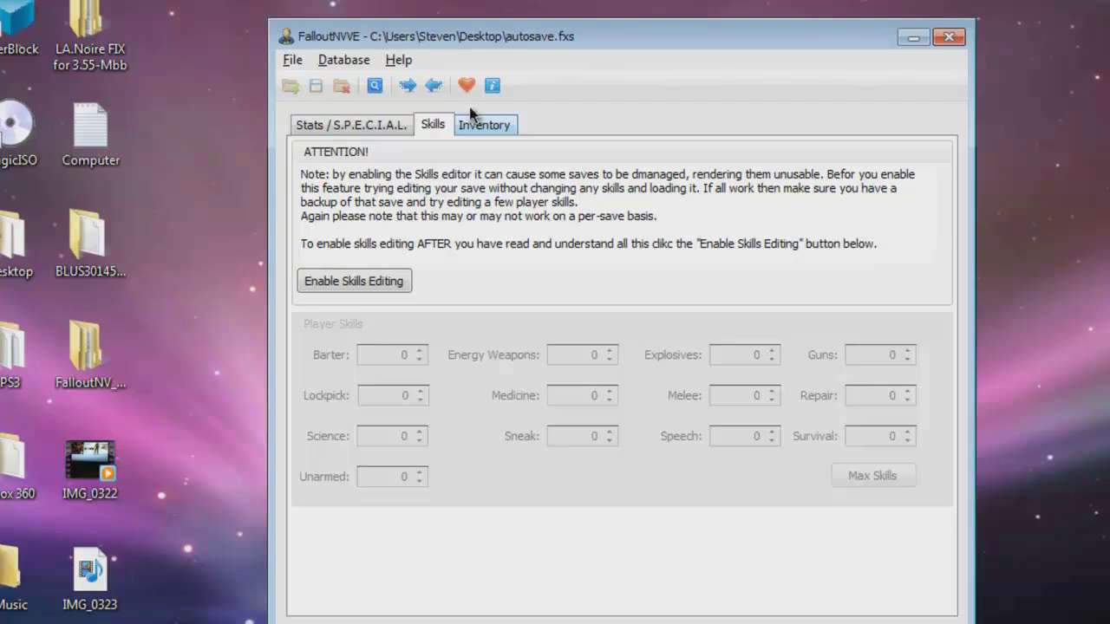
- Load the Crutch from the inventory into the Item Editor and clear its FormID
{"action": "left_click", "coordinate": [476, 126]}
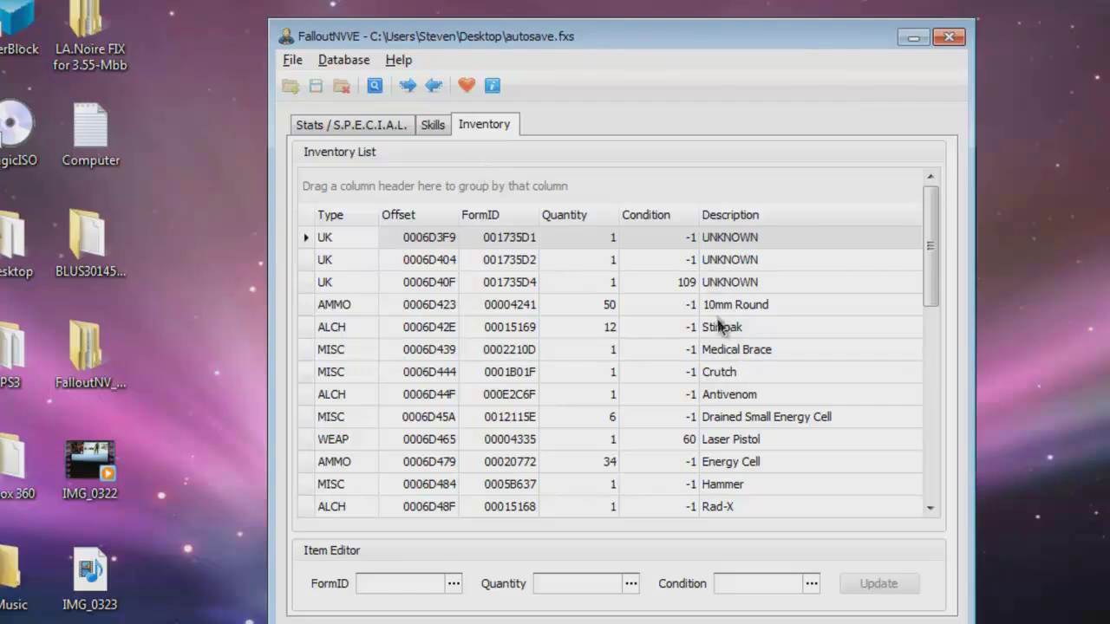
{"action": "left_click", "coordinate": [722, 374]}
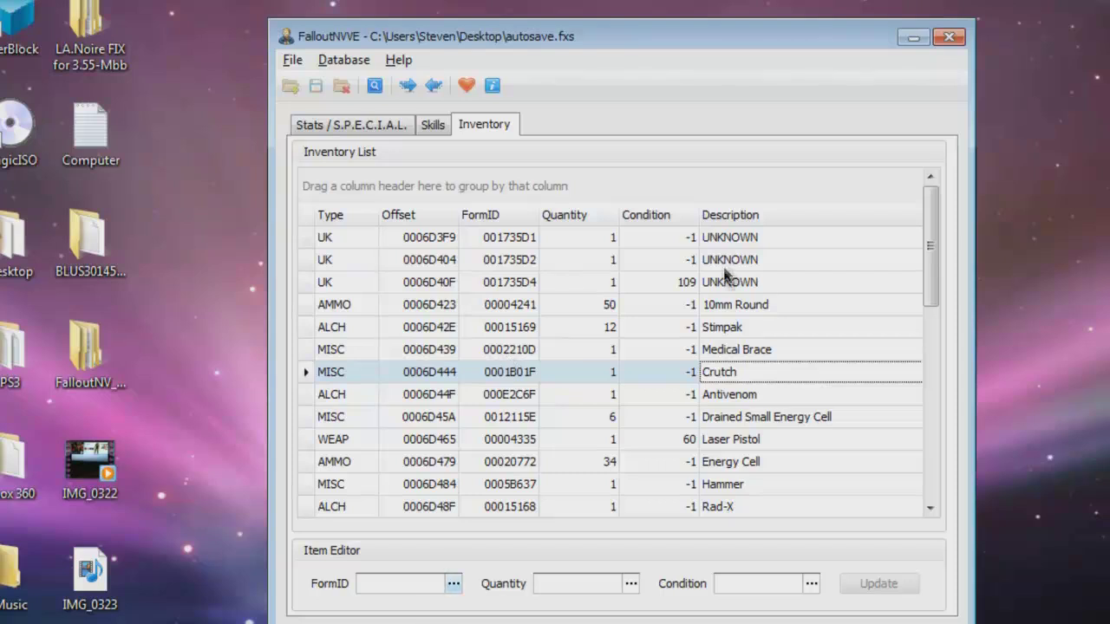
{"action": "left_click", "coordinate": [722, 375]}
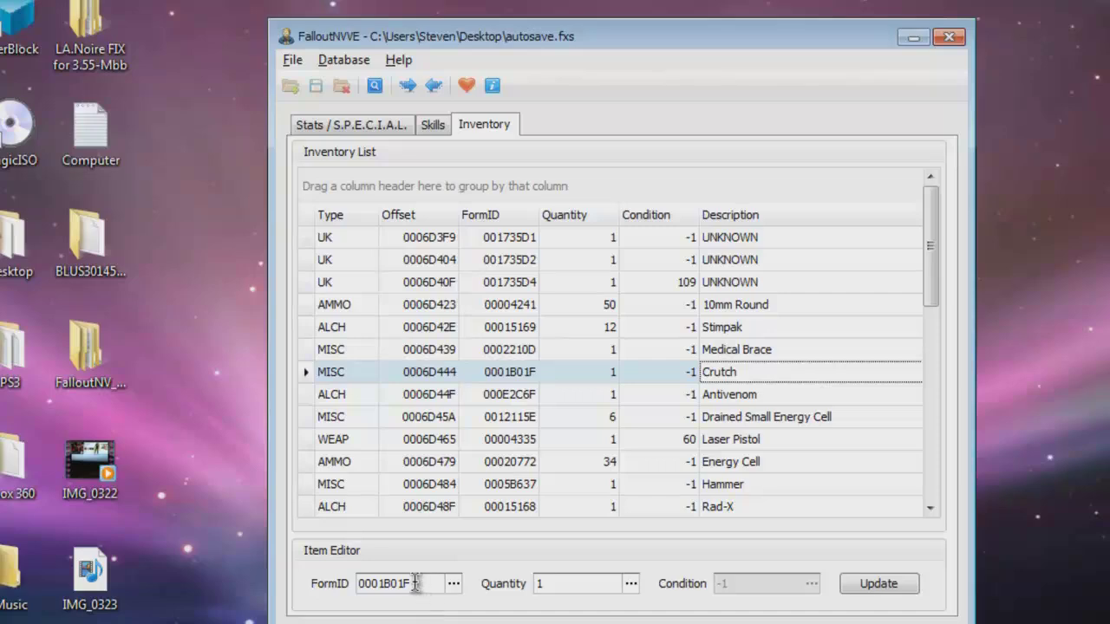
{"action": "left_click_drag", "start_coordinate": [411, 583], "coordinate": [356, 584]}
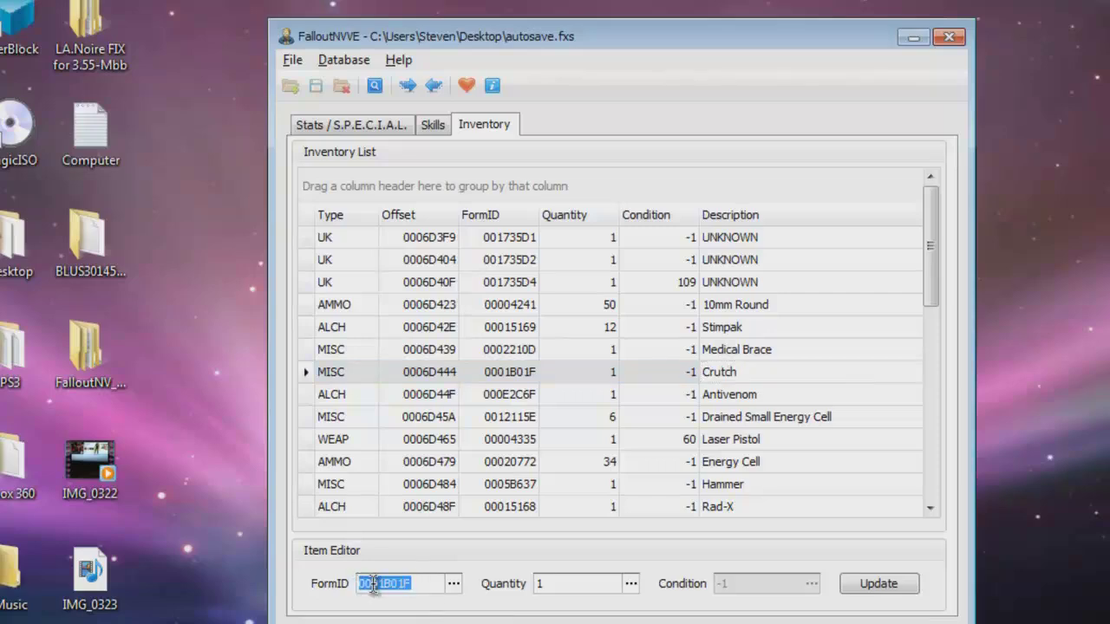
{"action": "right_click", "coordinate": [376, 588]}
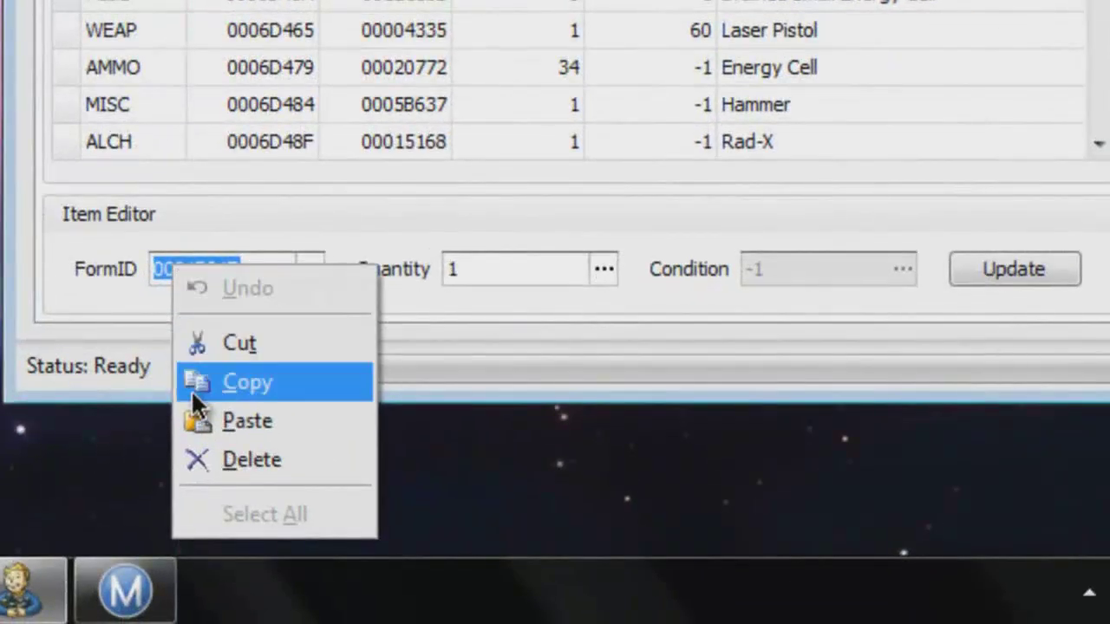
{"action": "left_click", "coordinate": [215, 464]}
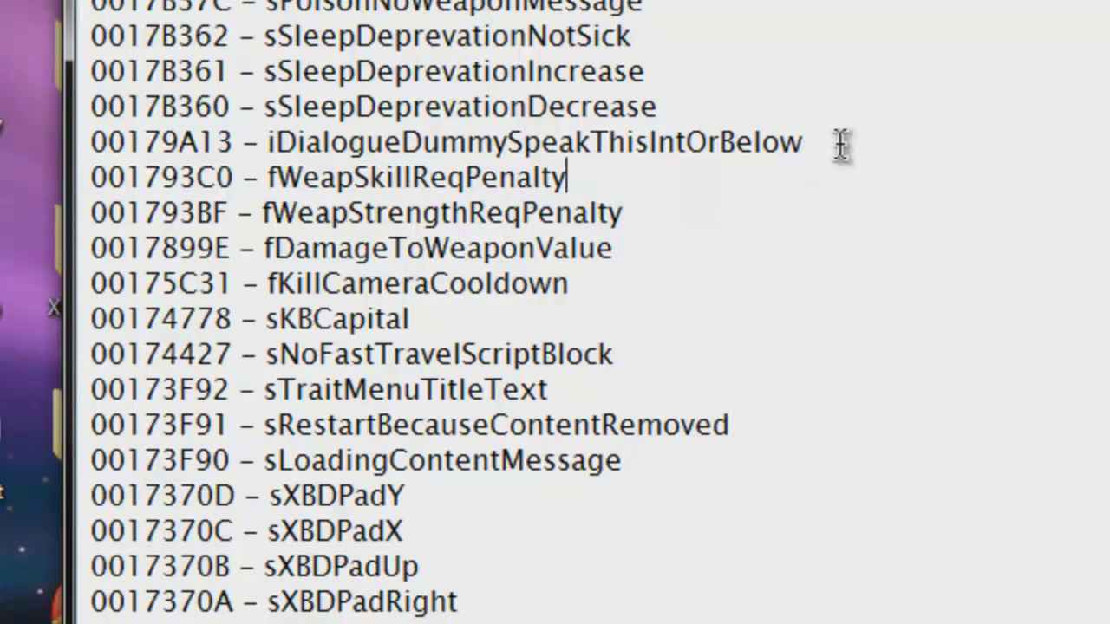
- Switch to the text list of item IDs and search for "debug" until reaching the WeapNVDebugMegaPistol entry
{"action": "scroll", "coordinate": [555, 312], "scroll_direction": "down", "scroll_amount": 20}
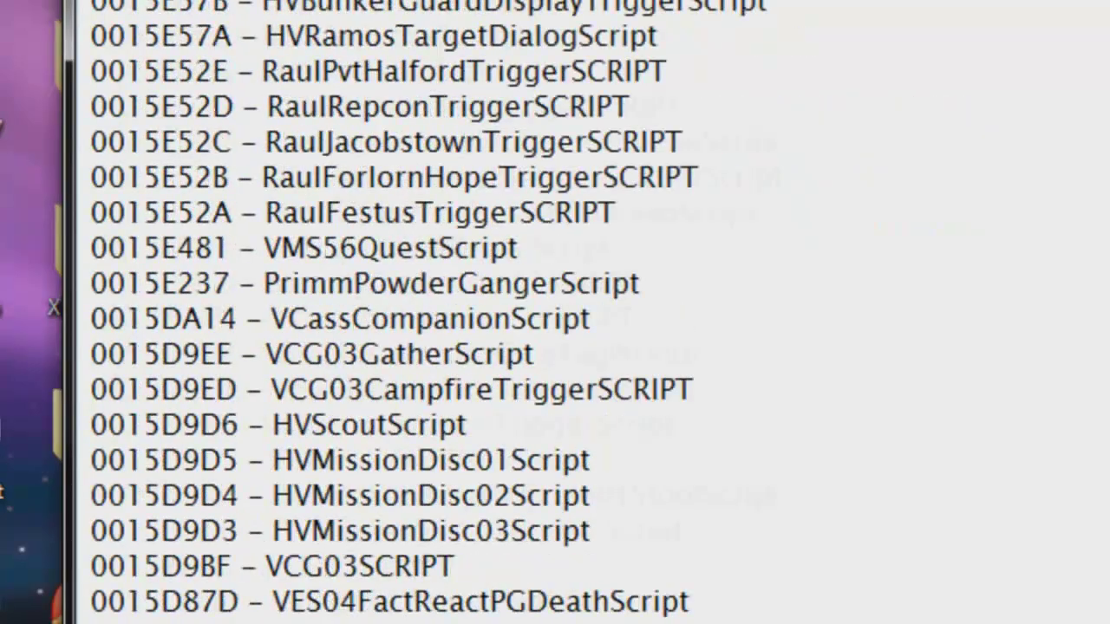
{"action": "scroll", "coordinate": [555, 312], "scroll_direction": "down", "scroll_amount": 20}
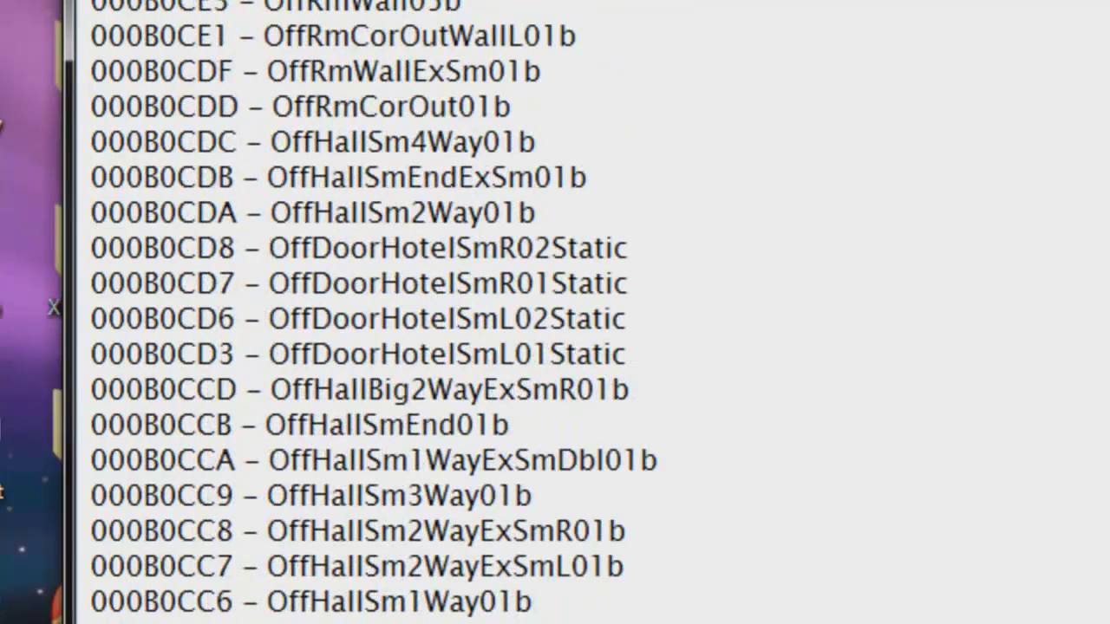
{"action": "key", "text": "ctrl+f"}
{"action": "type", "text": "deg"}
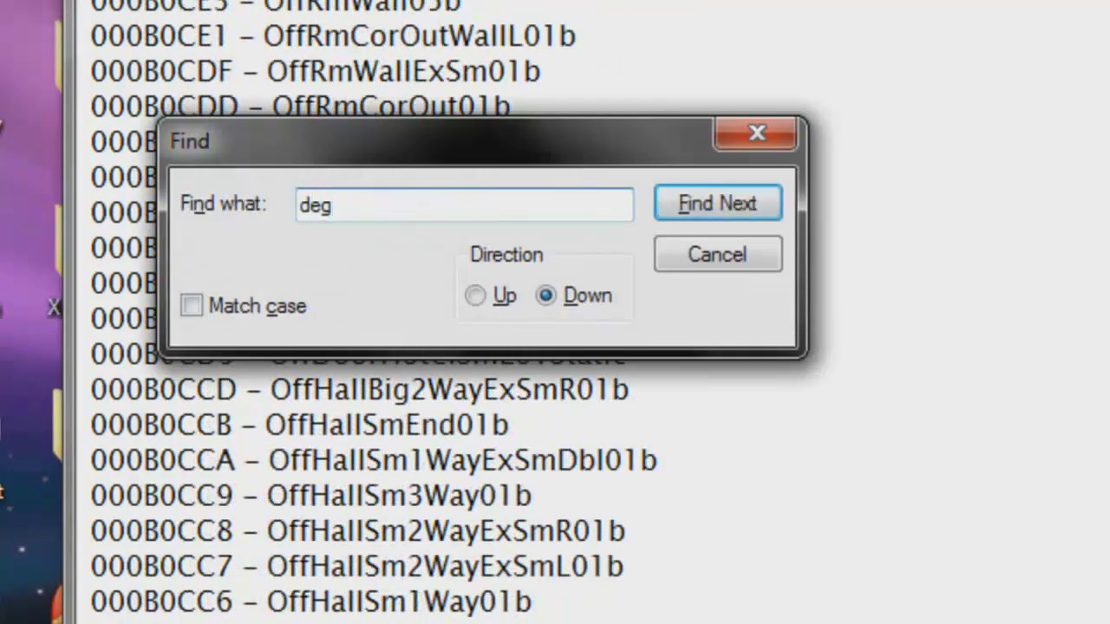
{"action": "type", "text": "bug"}
{"action": "key", "text": "Return"}
{"action": "key", "text": "Return"}
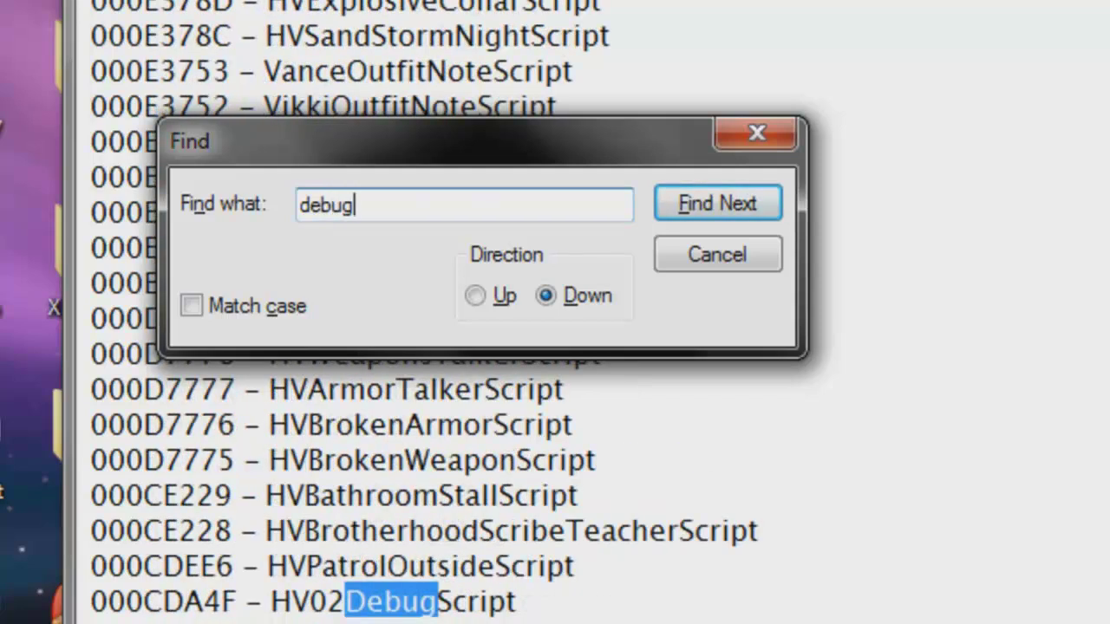
{"action": "key", "text": "Return"}
{"action": "key", "text": "Return"}
{"action": "key", "text": "Return"}
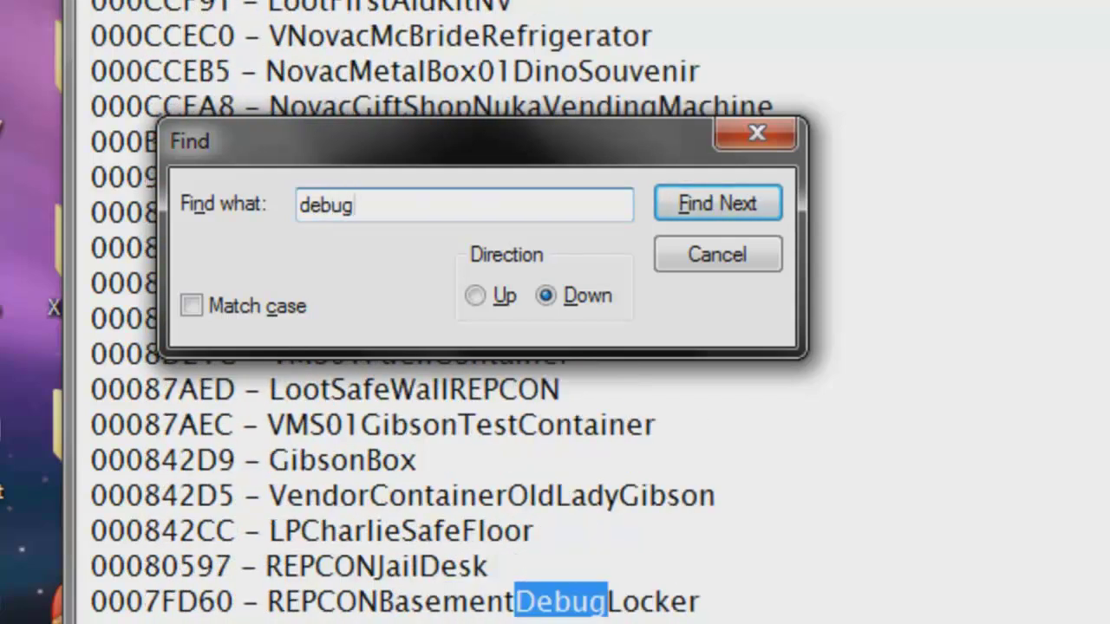
{"action": "key", "text": "Return"}
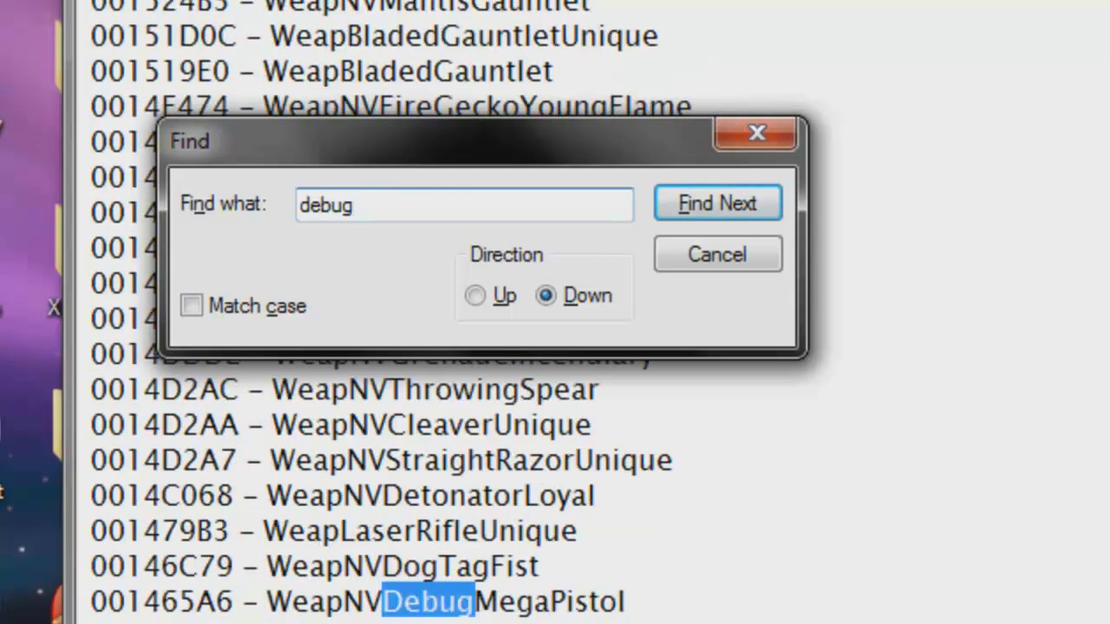
{"action": "left_click", "coordinate": [680, 253]}
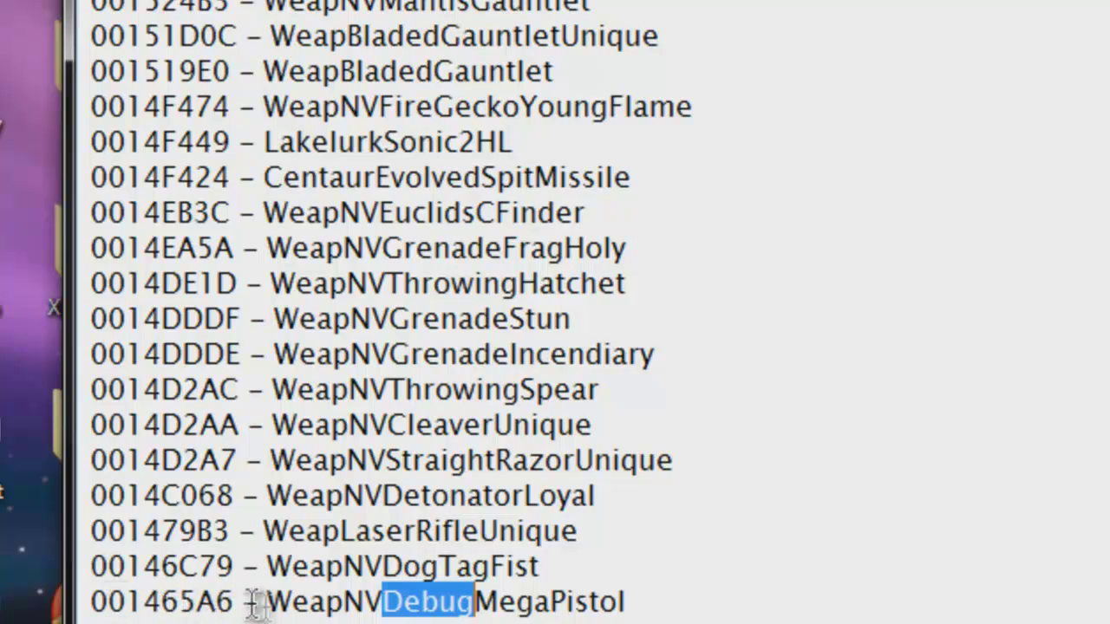
- Copy the ID 001465A6 of the WeapNVDebugMegaPistol entry from the list
{"action": "left_click_drag", "start_coordinate": [264, 602], "coordinate": [457, 601]}
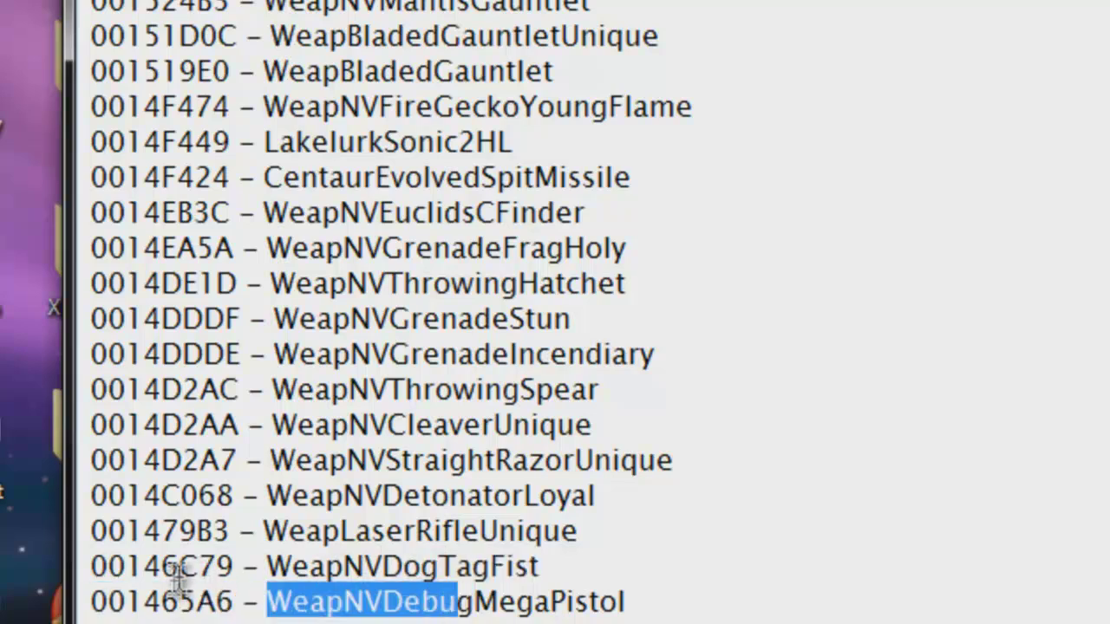
{"action": "left_click_drag", "start_coordinate": [90, 602], "coordinate": [224, 595]}
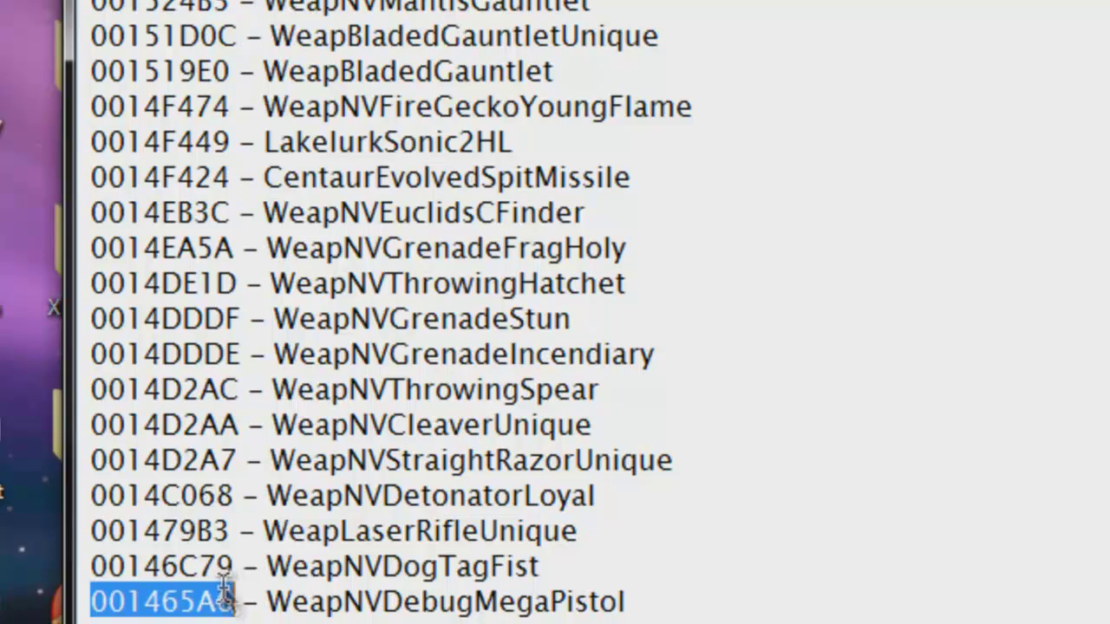
{"action": "right_click", "coordinate": [223, 594]}
{"action": "left_click", "coordinate": [314, 210]}
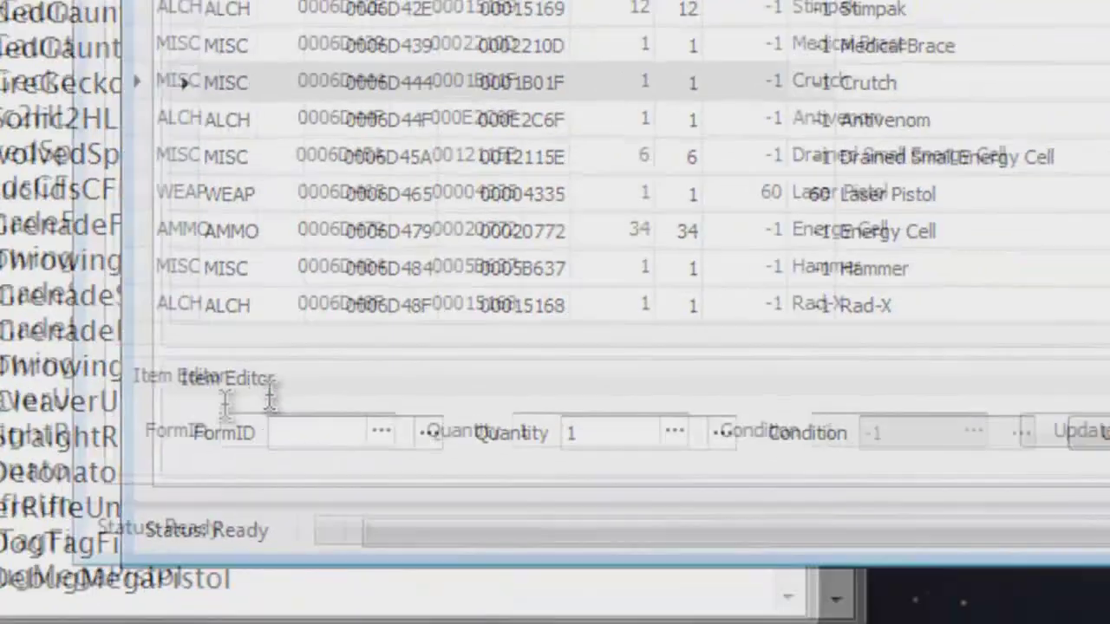
- Back in FalloutNV VE, update the Crutch entry with FormID 001465A6 and a quantity of 2
{"action": "right_click", "coordinate": [281, 422]}
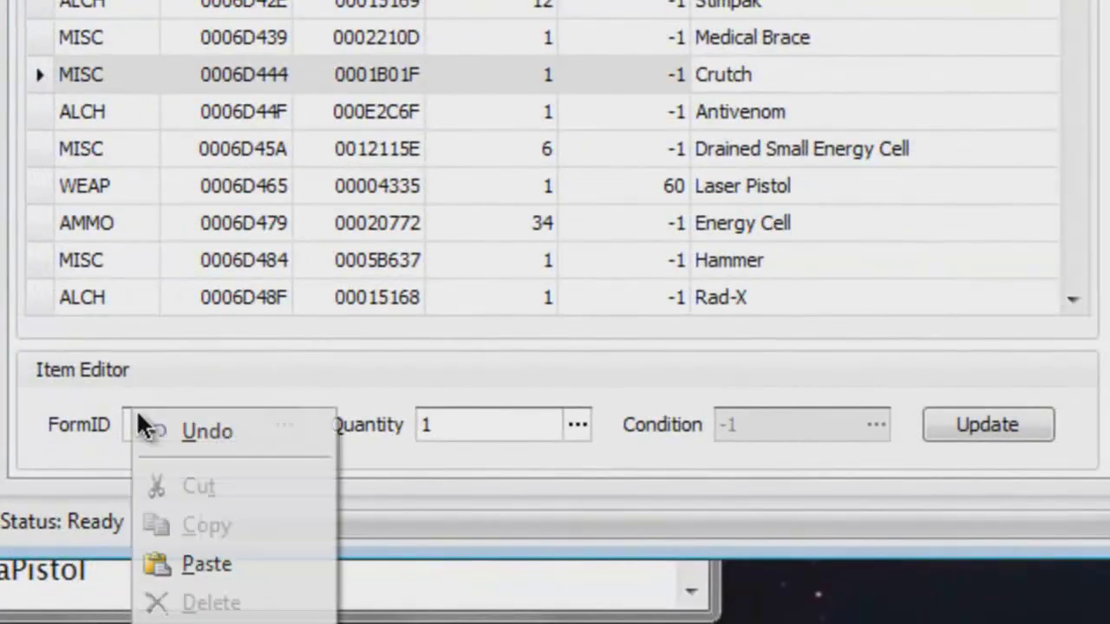
{"action": "left_click", "coordinate": [186, 563]}
{"action": "left_click", "coordinate": [461, 423]}
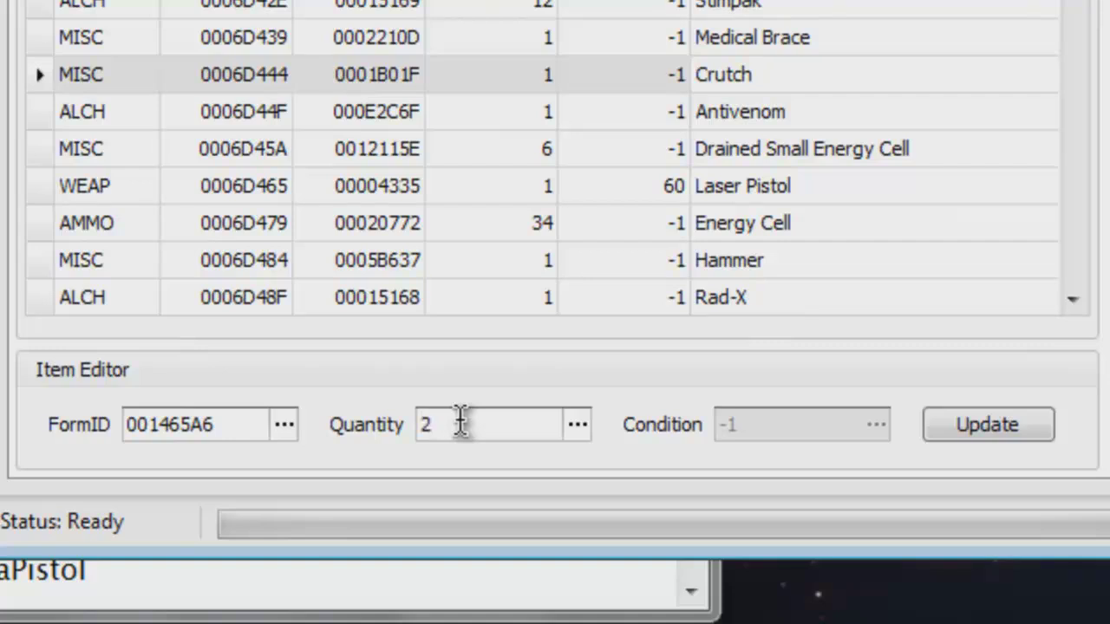
{"action": "left_click", "coordinate": [945, 417]}
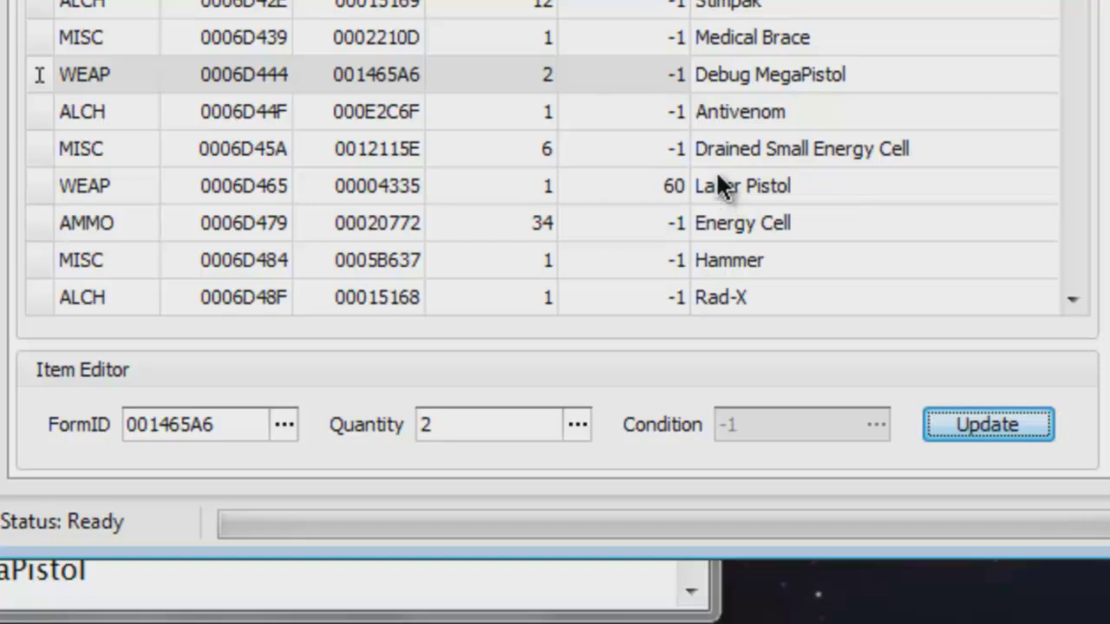
- Set the Stimpak quantity to 10000 and update the inventory entry
{"action": "left_click", "coordinate": [729, 7]}
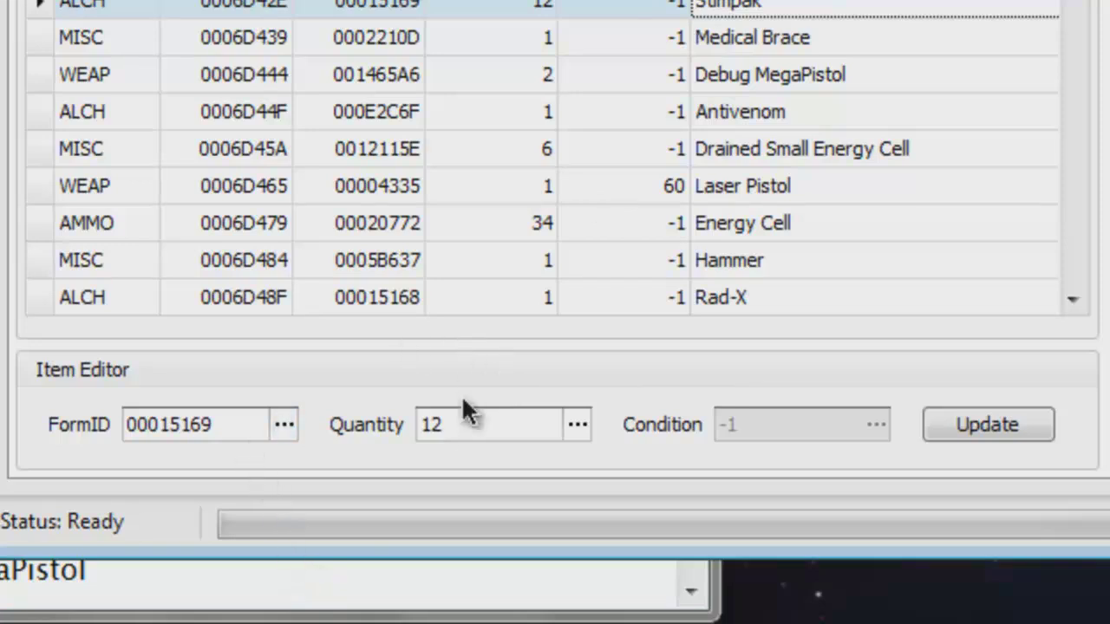
{"action": "left_click", "coordinate": [462, 424]}
{"action": "type", "text": "10000"}
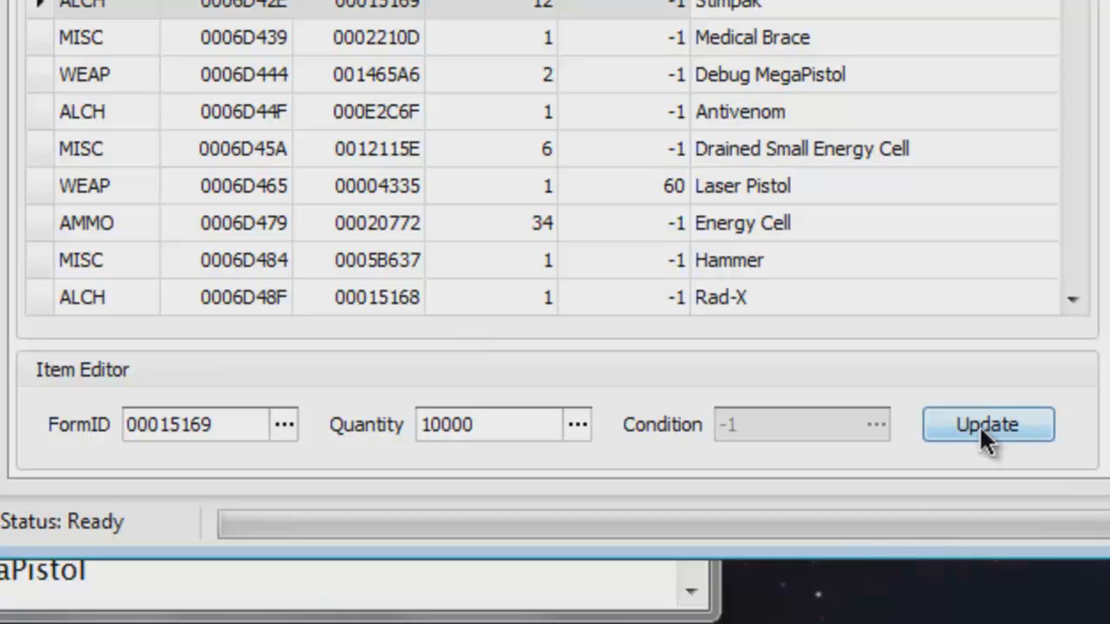
{"action": "left_click", "coordinate": [980, 426]}
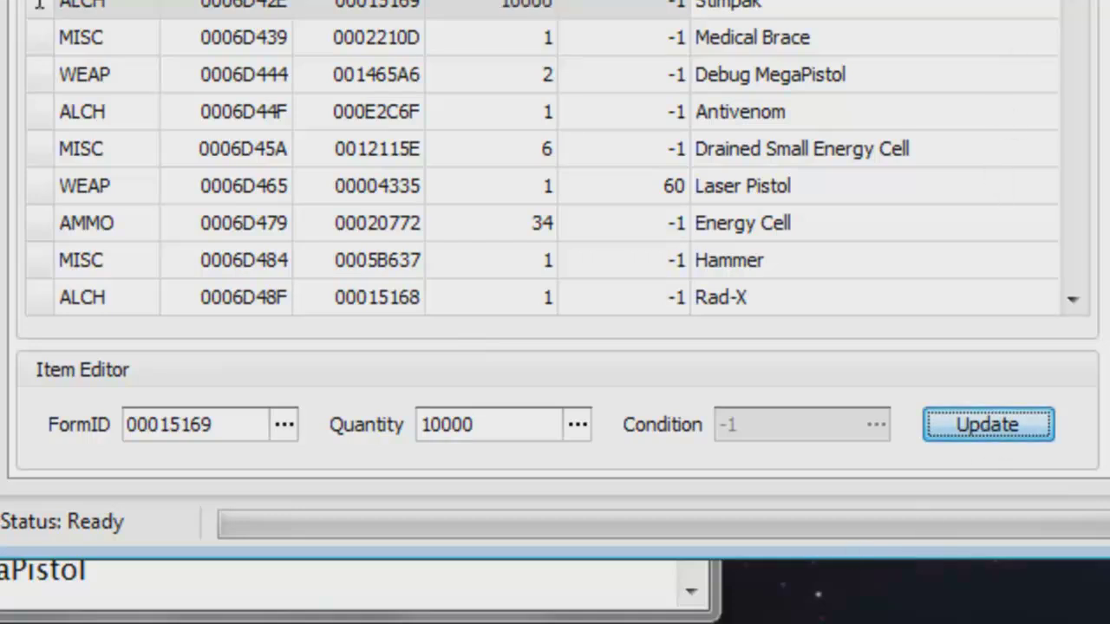
- Set the 9mm Round quantity to 5000000 and update the inventory entry
{"action": "scroll", "coordinate": [555, 156], "scroll_direction": "down", "scroll_amount": 3}
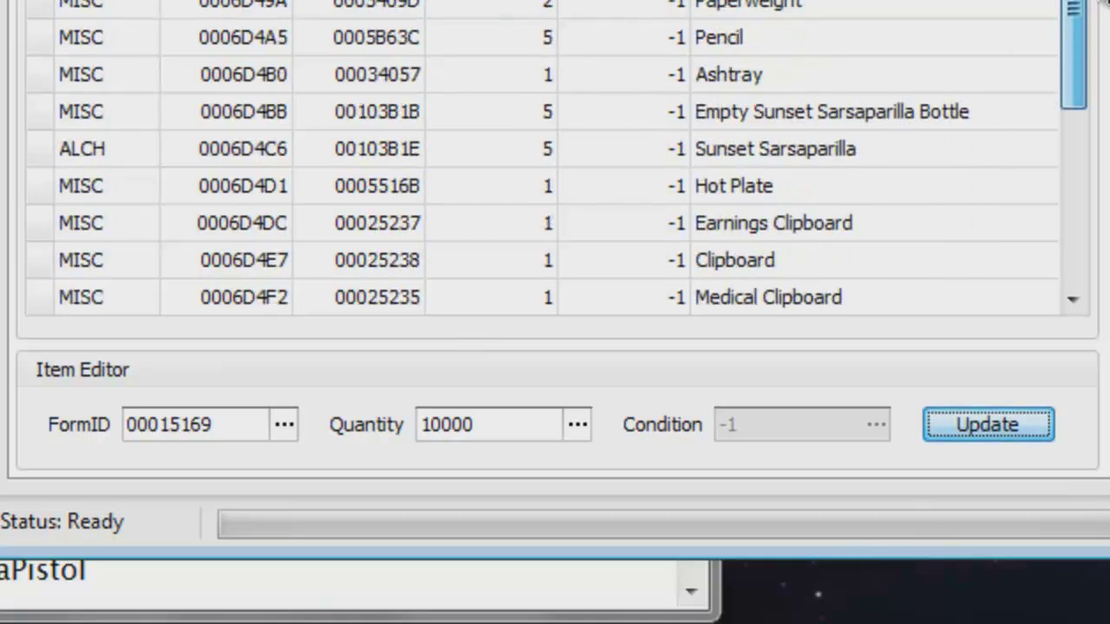
{"action": "left_click_drag", "start_coordinate": [1104, 7], "coordinate": [1098, 129]}
{"action": "left_click", "coordinate": [756, 183]}
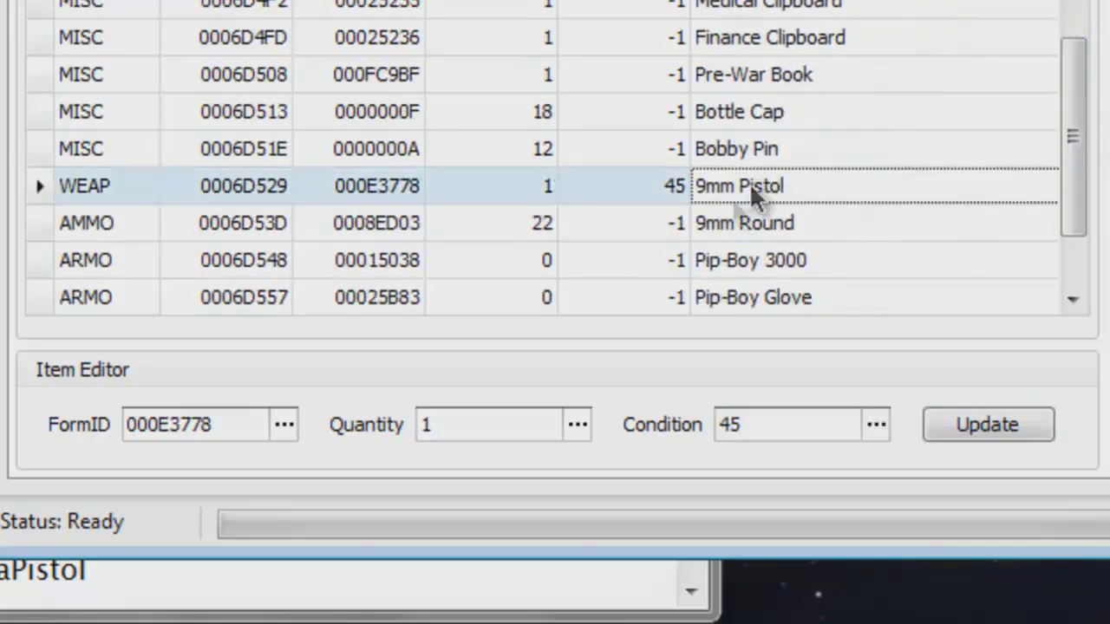
{"action": "left_click", "coordinate": [719, 227]}
{"action": "left_click", "coordinate": [486, 424]}
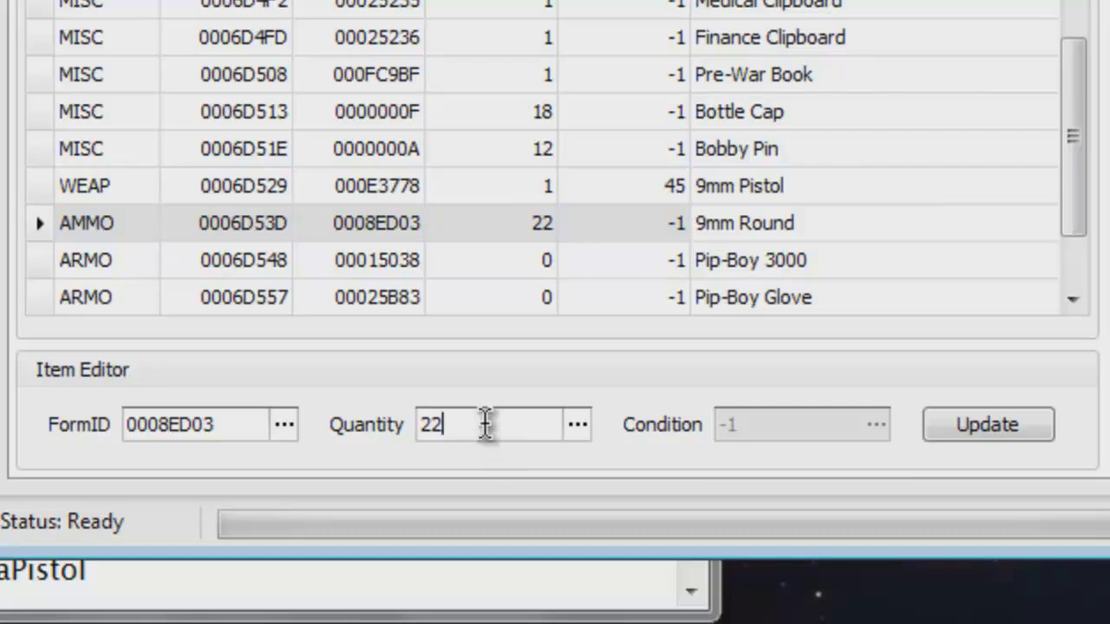
{"action": "type", "text": "5000000"}
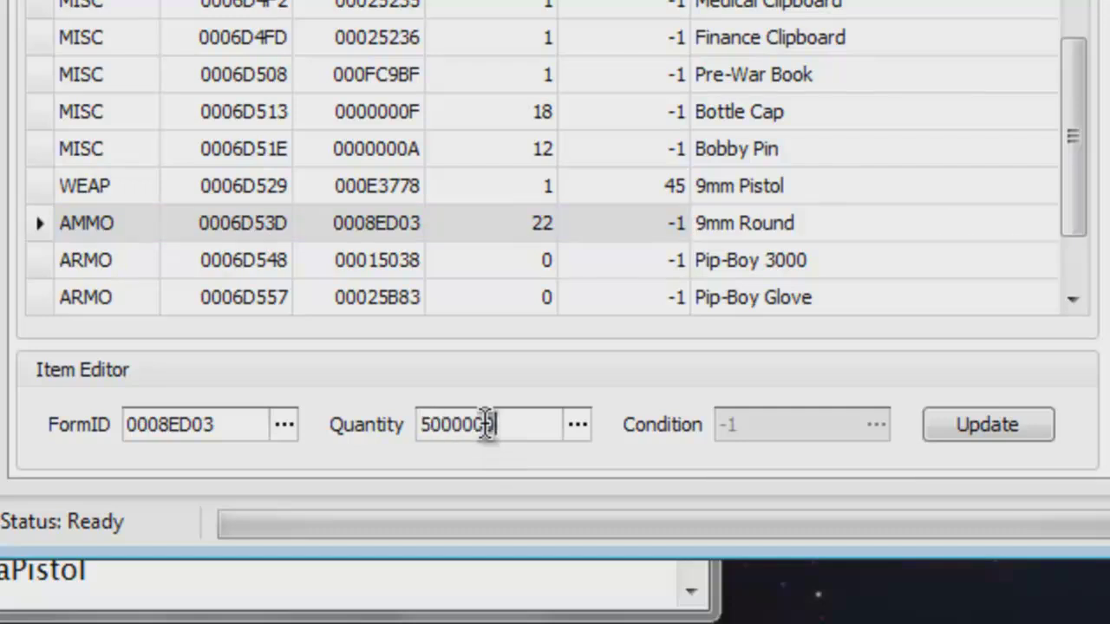
{"action": "left_click", "coordinate": [971, 425]}
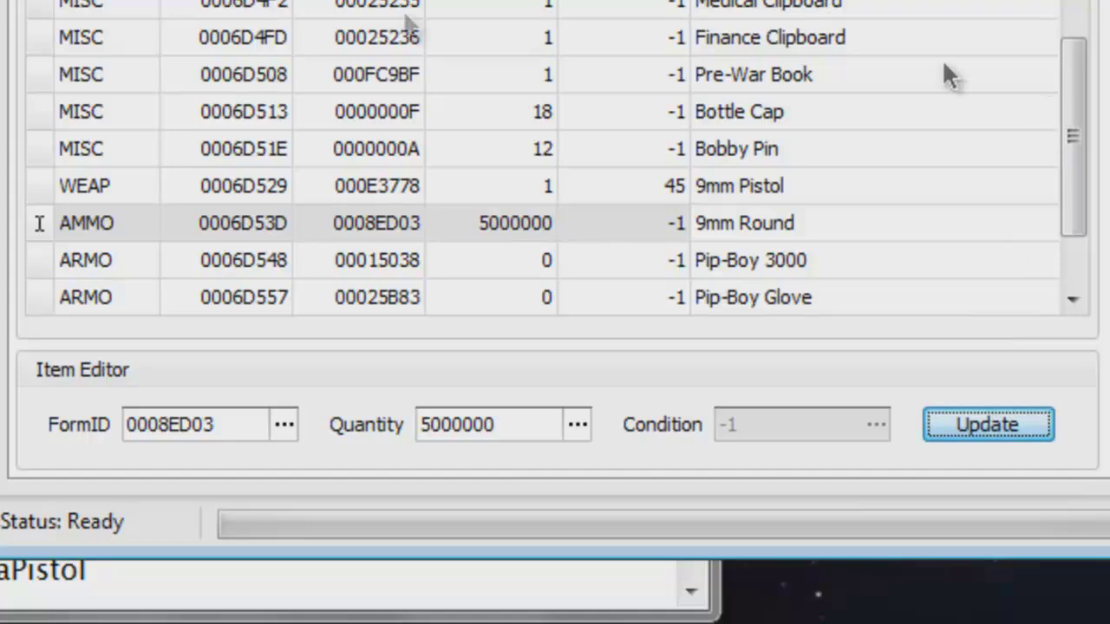
- Switch to the Notepad list of Fallout NV item IDs and close it
{"action": "key", "text": "alt+Tab"}
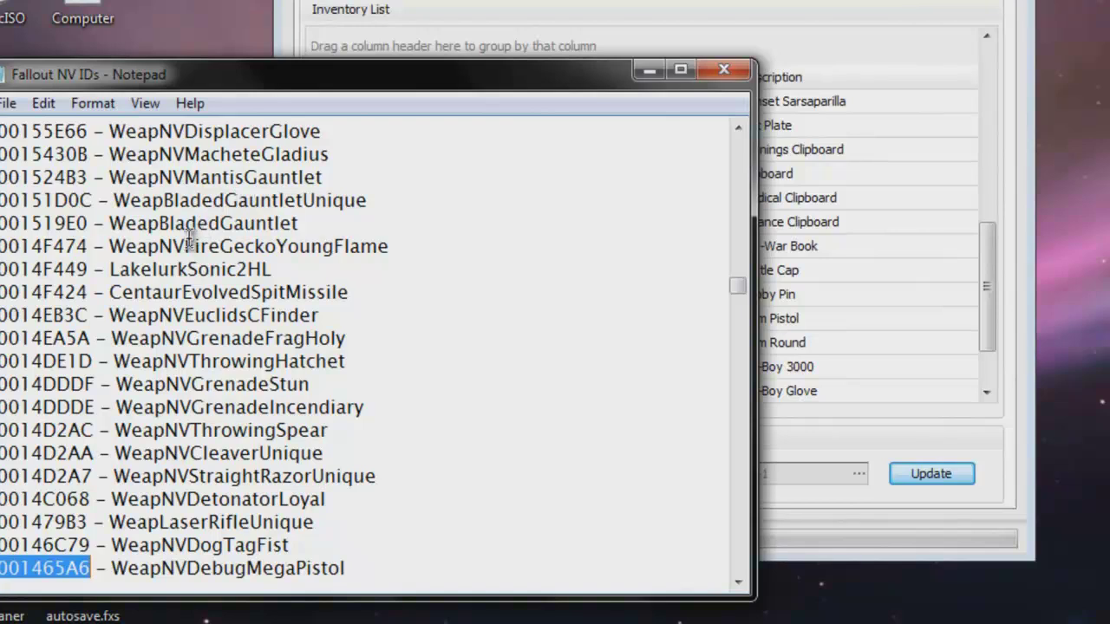
{"action": "left_click_drag", "start_coordinate": [189, 239], "coordinate": [314, 201]}
{"action": "left_click", "coordinate": [329, 201]}
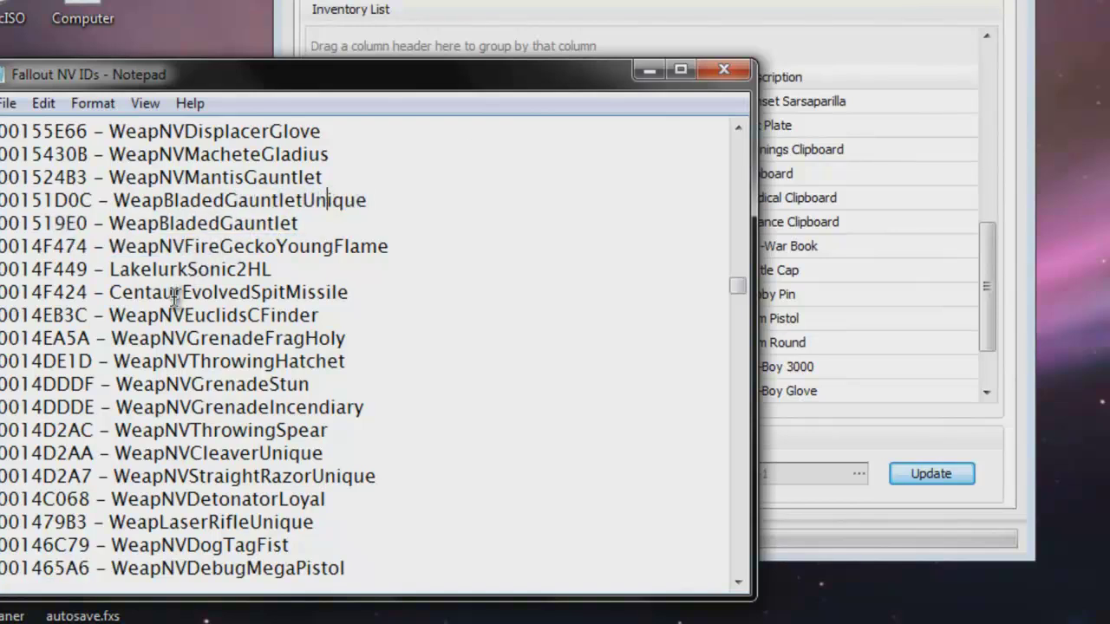
{"action": "left_click", "coordinate": [704, 73]}
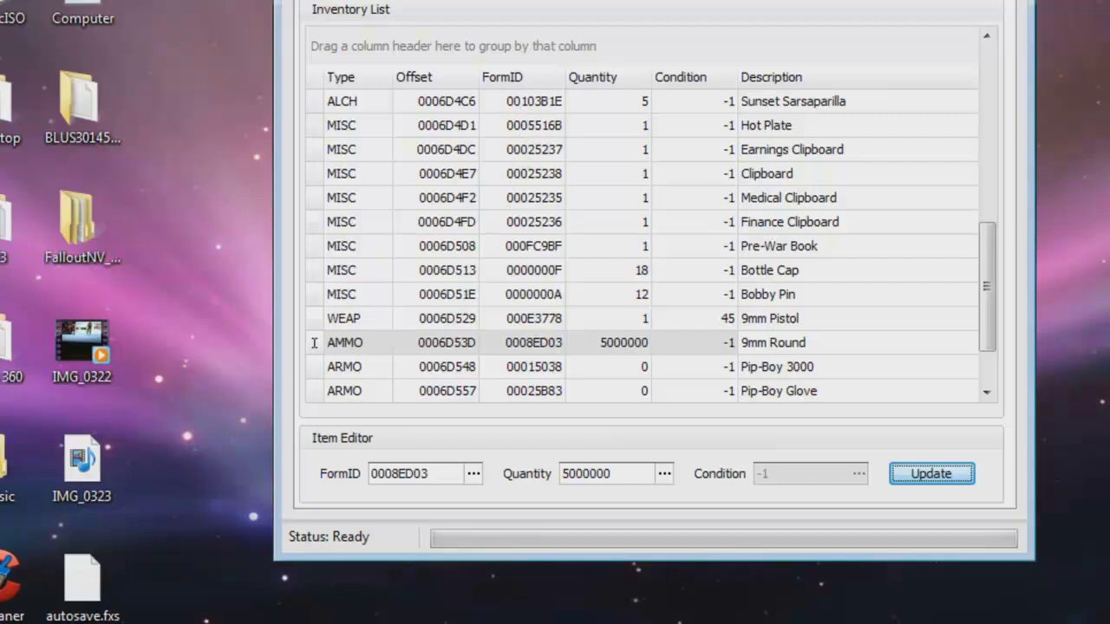
- Save the edited save file in FalloutNV VE, dismiss the message and close the editor
{"action": "key", "text": "alt+f"}
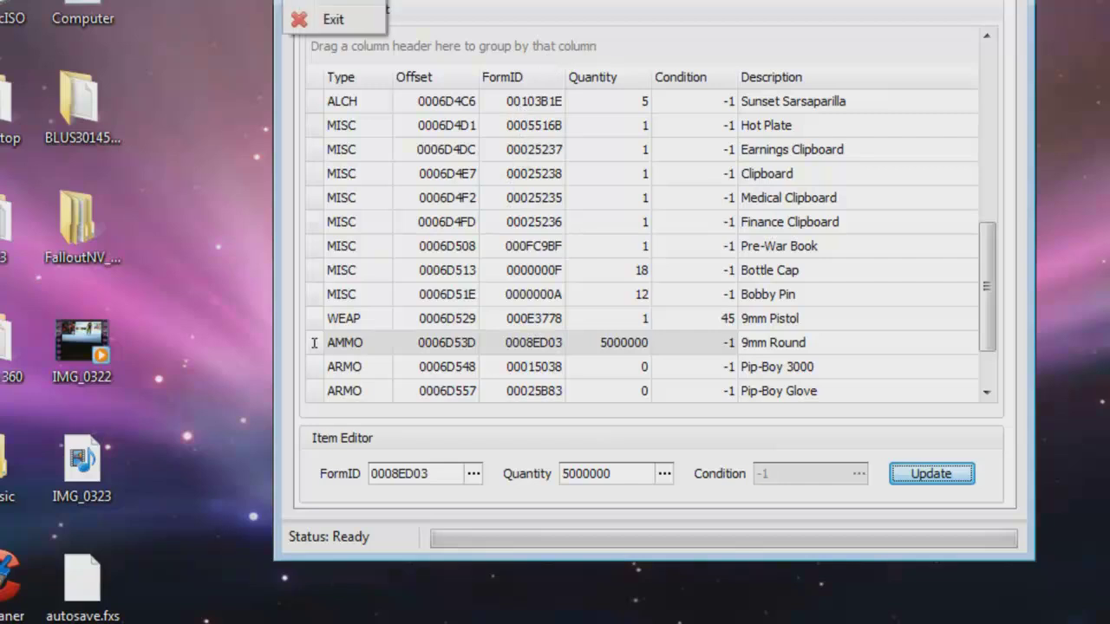
{"action": "left_click", "coordinate": [338, 5]}
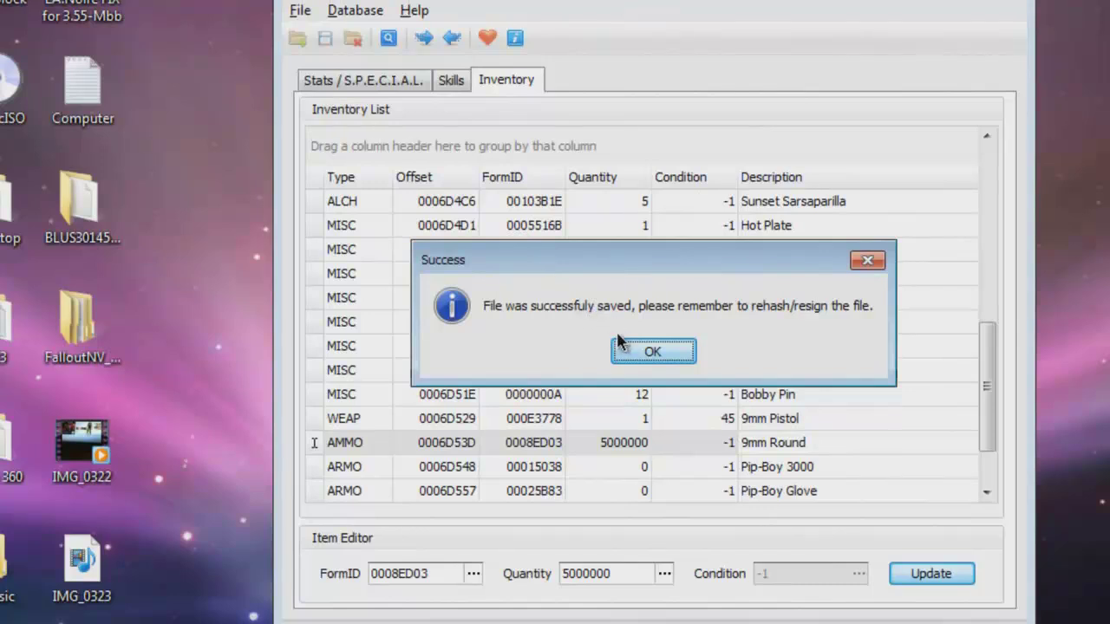
{"action": "left_click", "coordinate": [624, 345]}
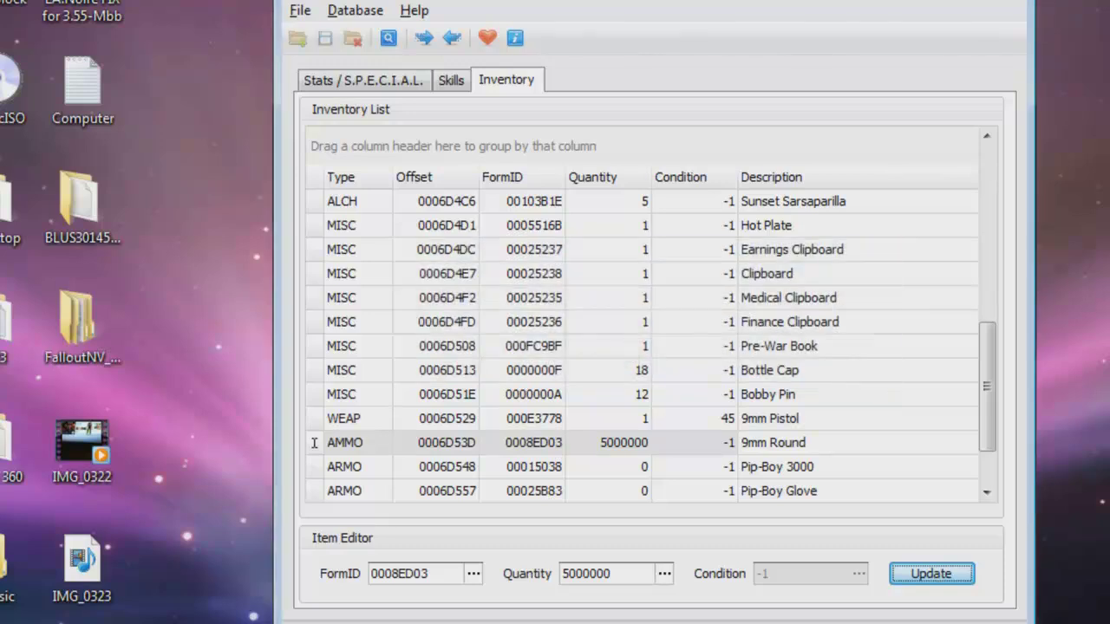
{"action": "left_click", "coordinate": [1015, 2]}
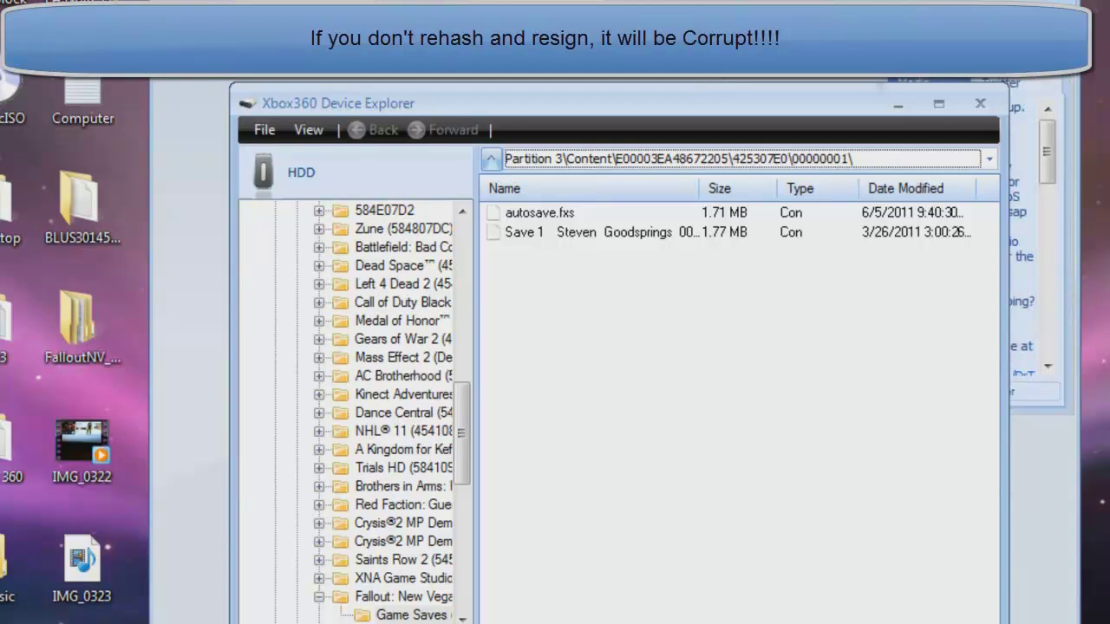
- In Modio, minimize the Device Explorer, load autosave.fxs from the desktop, rehash and resign it, and close its file window
{"action": "left_click", "coordinate": [898, 104]}
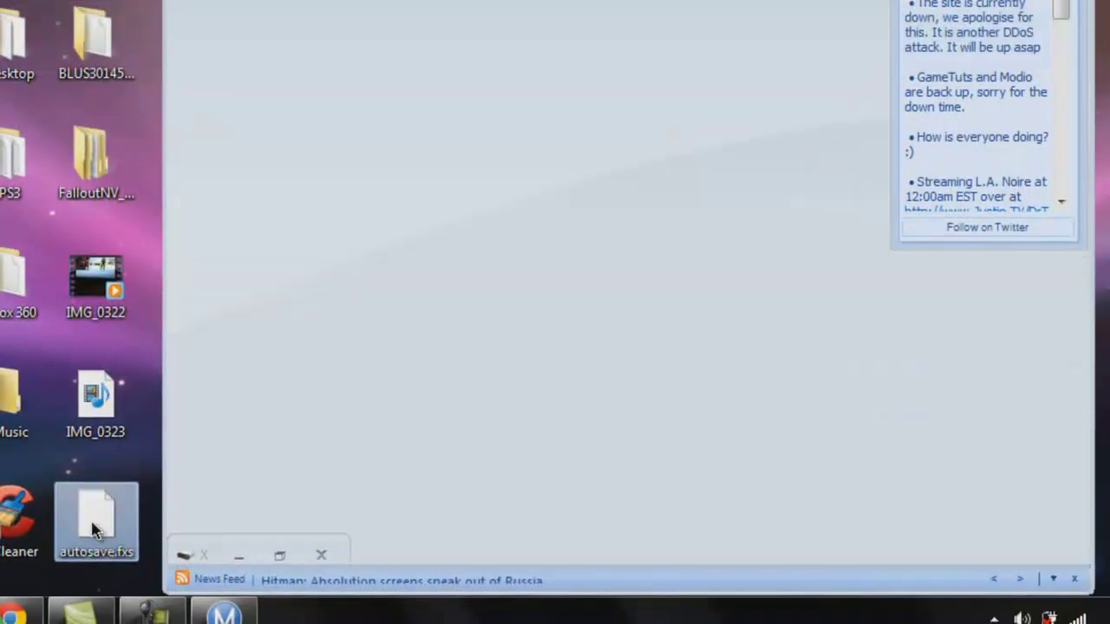
{"action": "left_click_drag", "start_coordinate": [95, 531], "coordinate": [451, 78]}
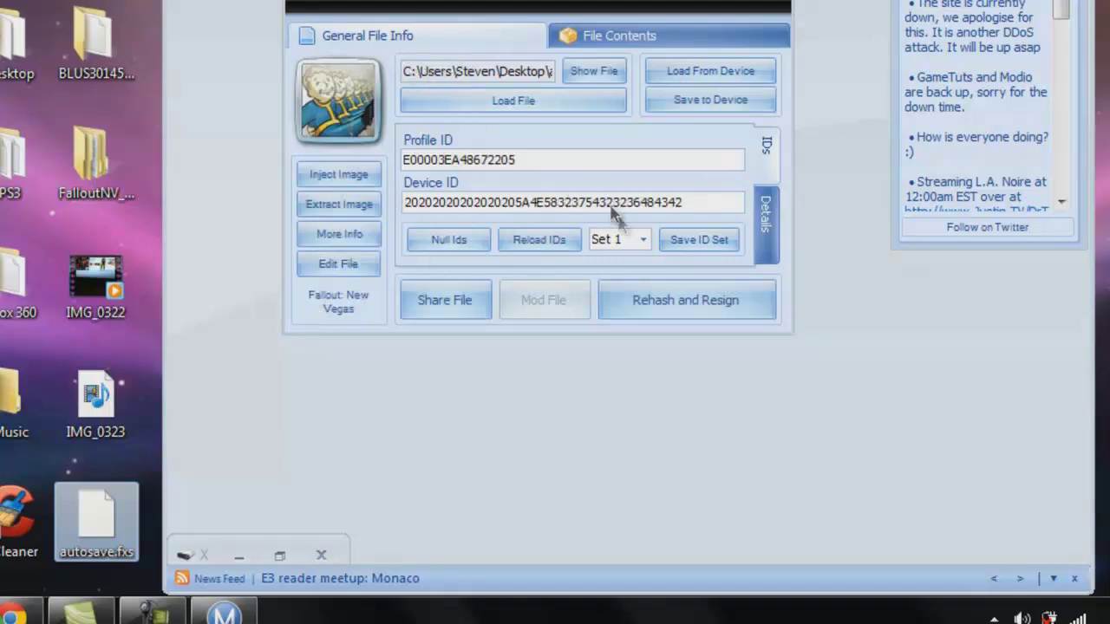
{"action": "left_click", "coordinate": [649, 296]}
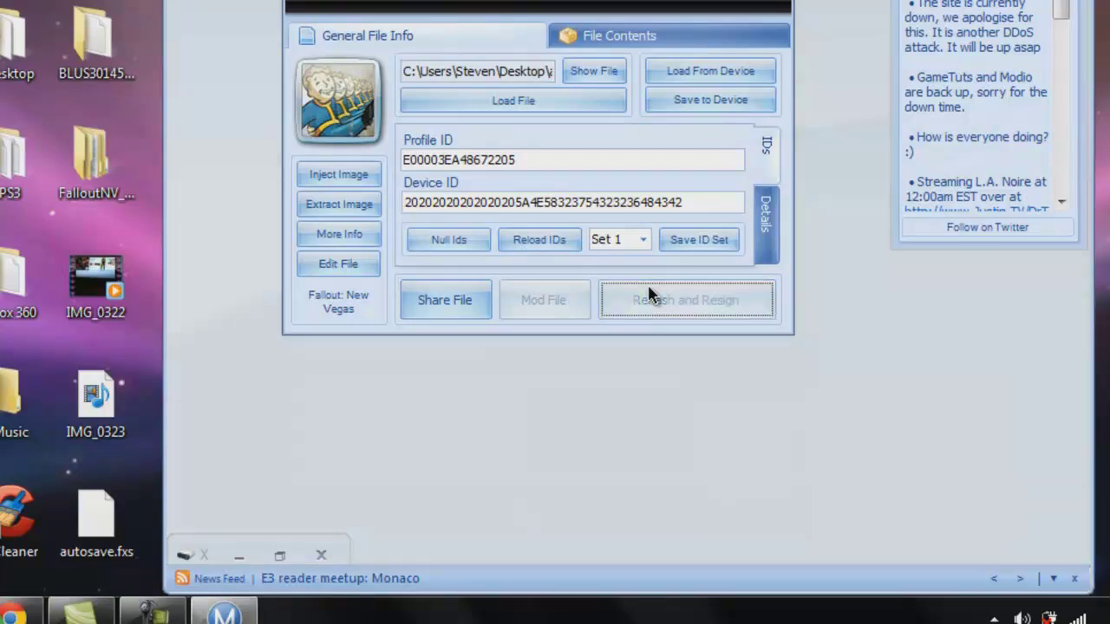
{"action": "left_click", "coordinate": [648, 295]}
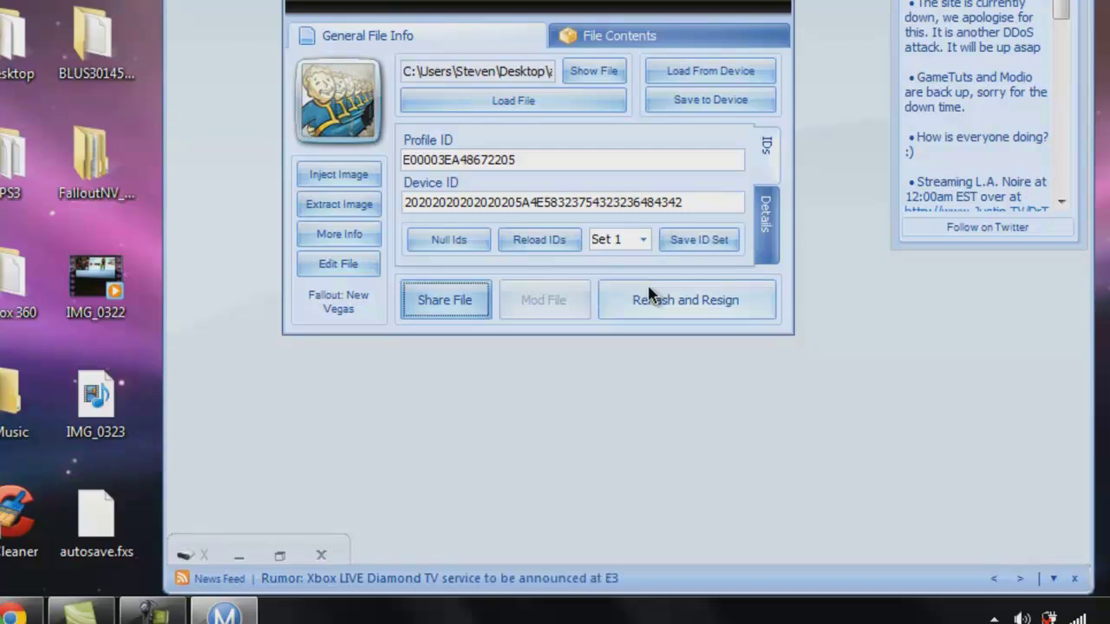
{"action": "left_click", "coordinate": [648, 295]}
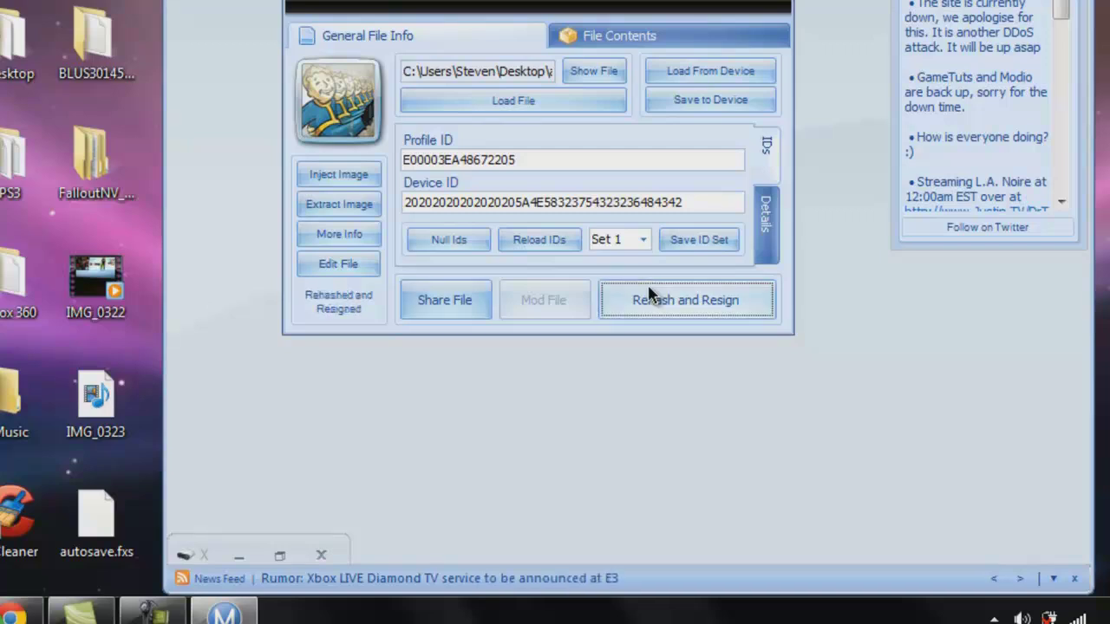
{"action": "left_click", "coordinate": [649, 295]}
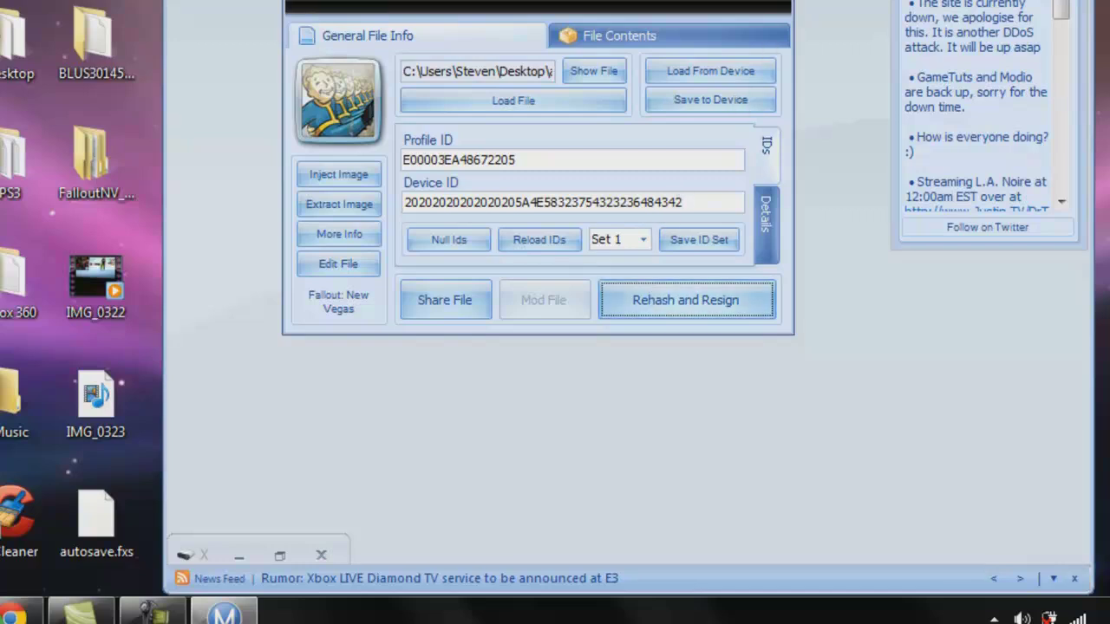
{"action": "key", "text": "alt+F4"}
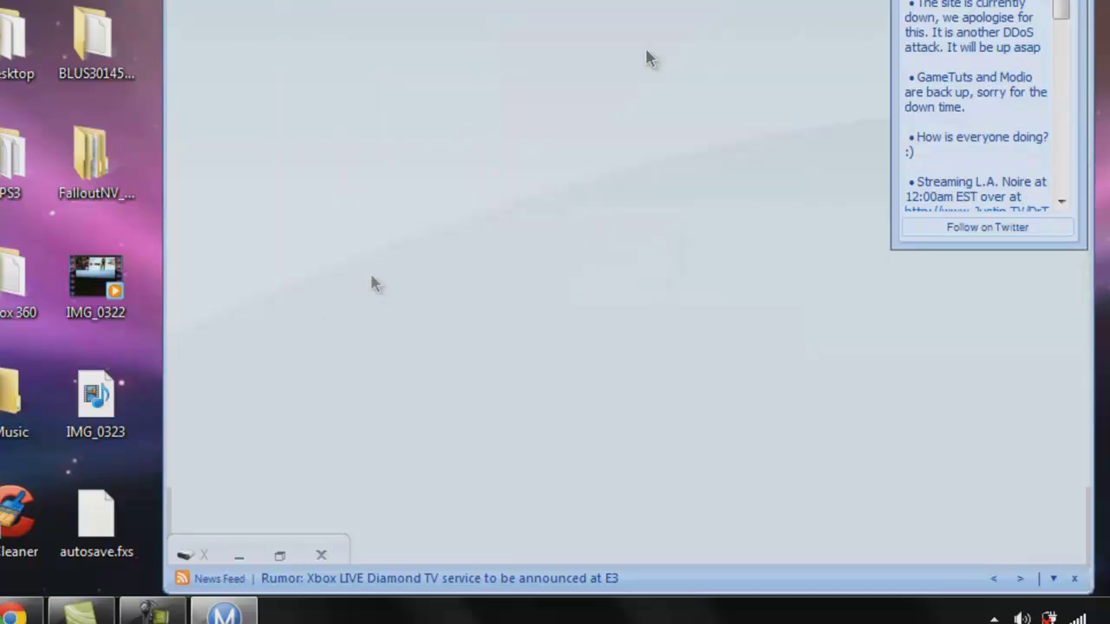
- Restore the Xbox360 Device Explorer and delete the original autosave.fxs from the Fallout: New Vegas Game Saves folder
{"action": "double_click", "coordinate": [193, 554]}
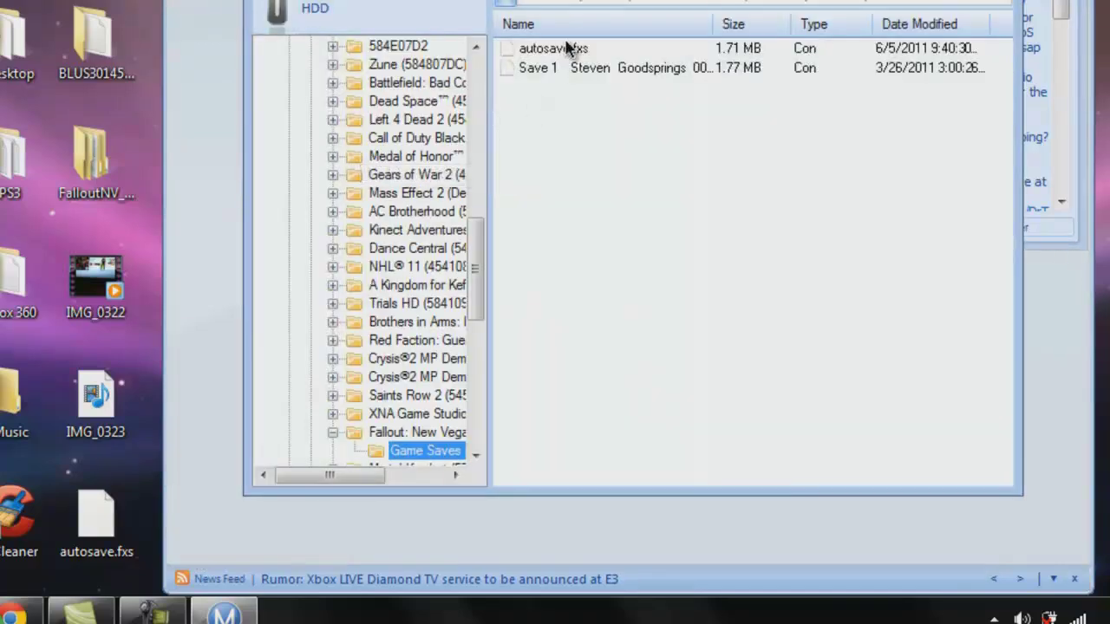
{"action": "left_click", "coordinate": [568, 48]}
{"action": "right_click", "coordinate": [569, 49]}
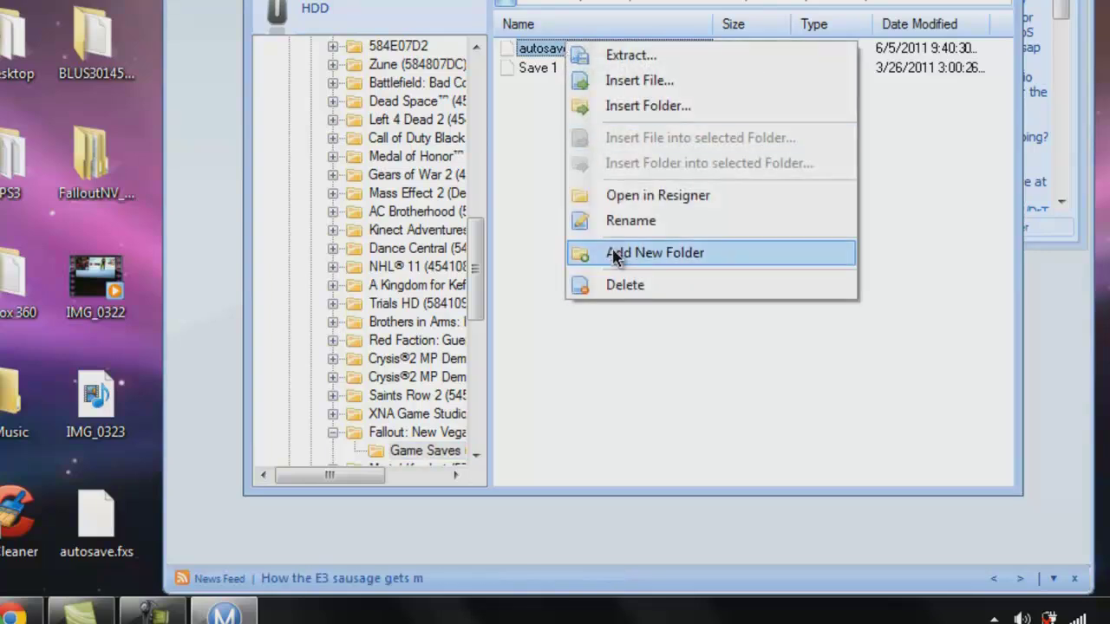
{"action": "left_click", "coordinate": [625, 286]}
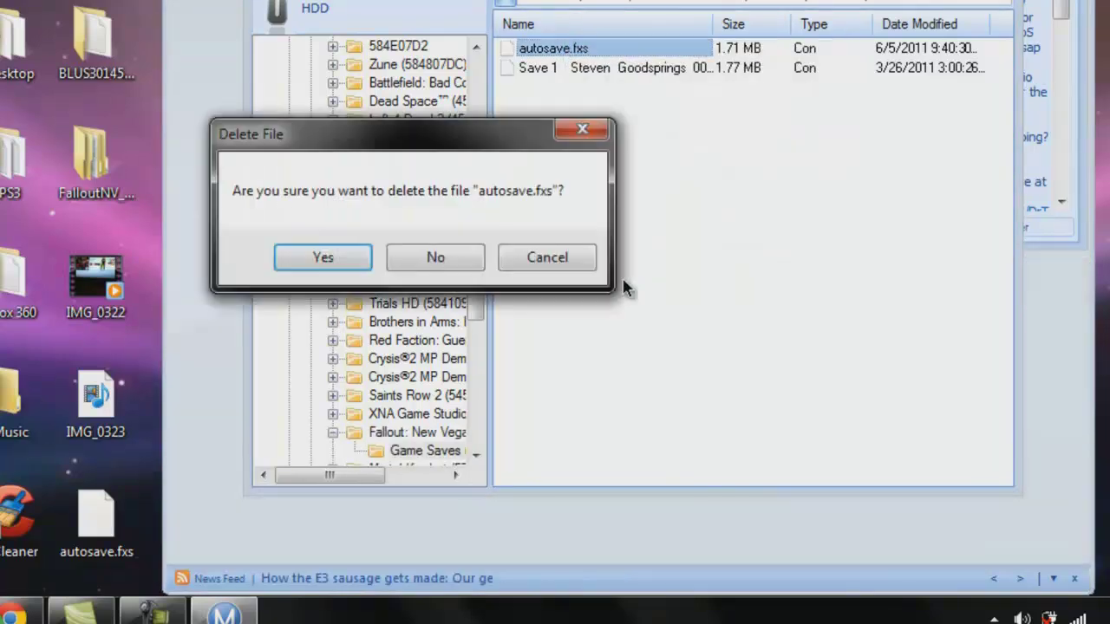
{"action": "left_click", "coordinate": [350, 264]}
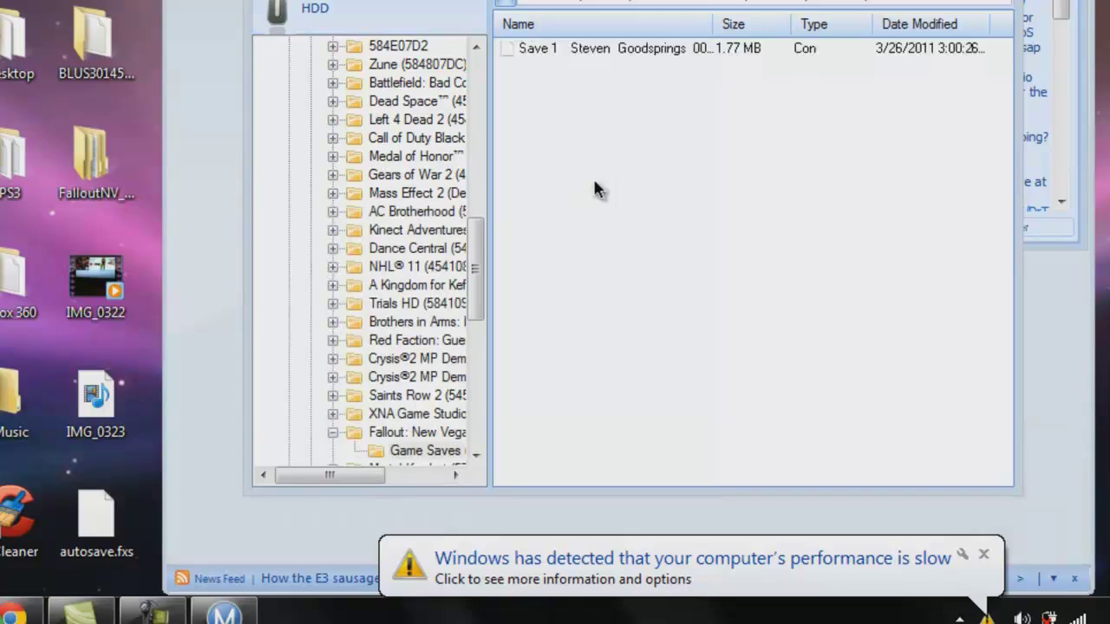
- Insert the modded autosave.fxs from the desktop into the Fallout: New Vegas Game Saves folder on the device
{"action": "right_click", "coordinate": [594, 183]}
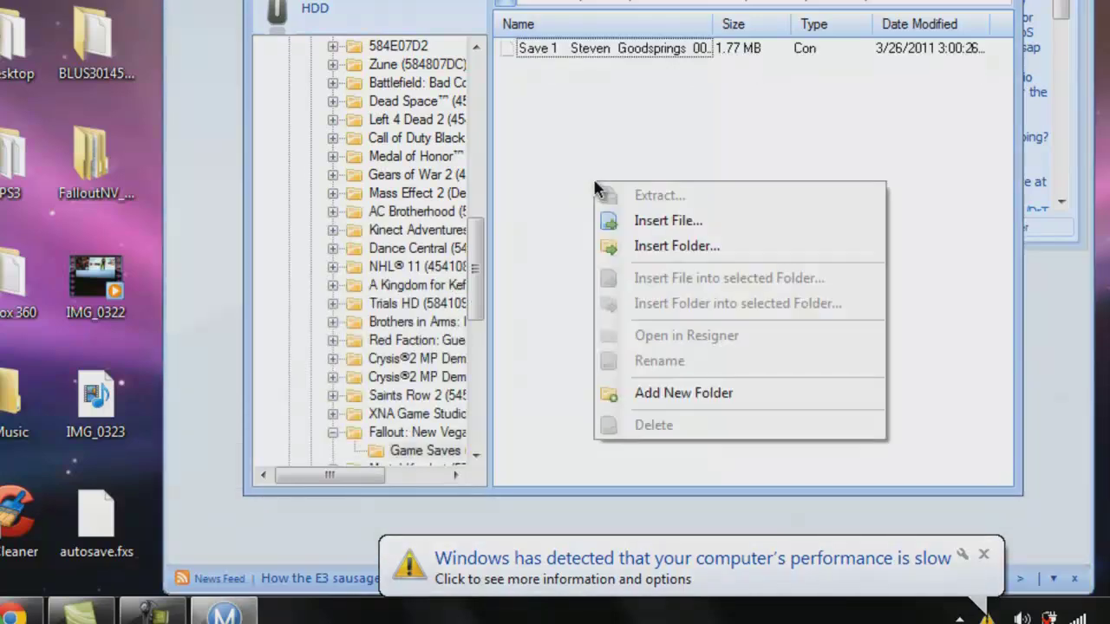
{"action": "left_click", "coordinate": [642, 222]}
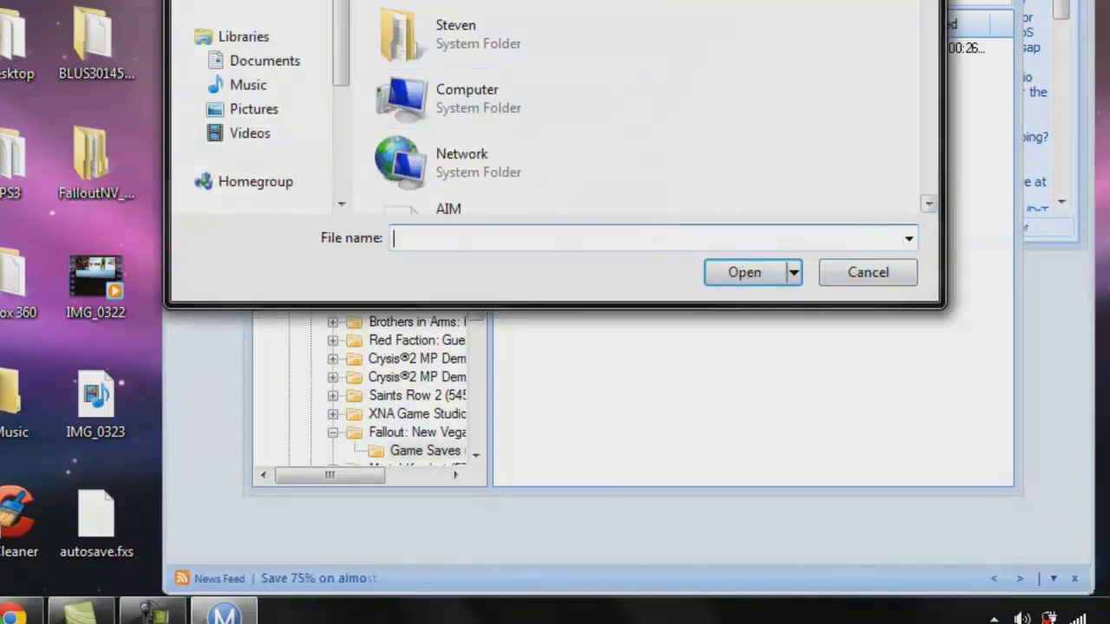
{"action": "type", "text": "auto"}
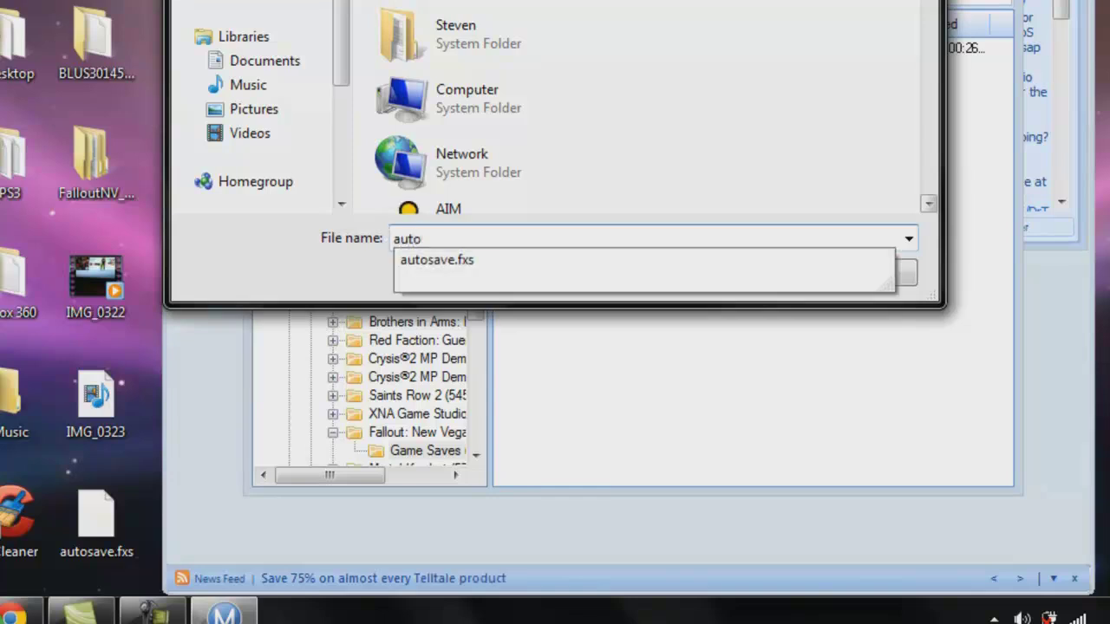
{"action": "key", "text": "Down"}
{"action": "key", "text": "Return"}
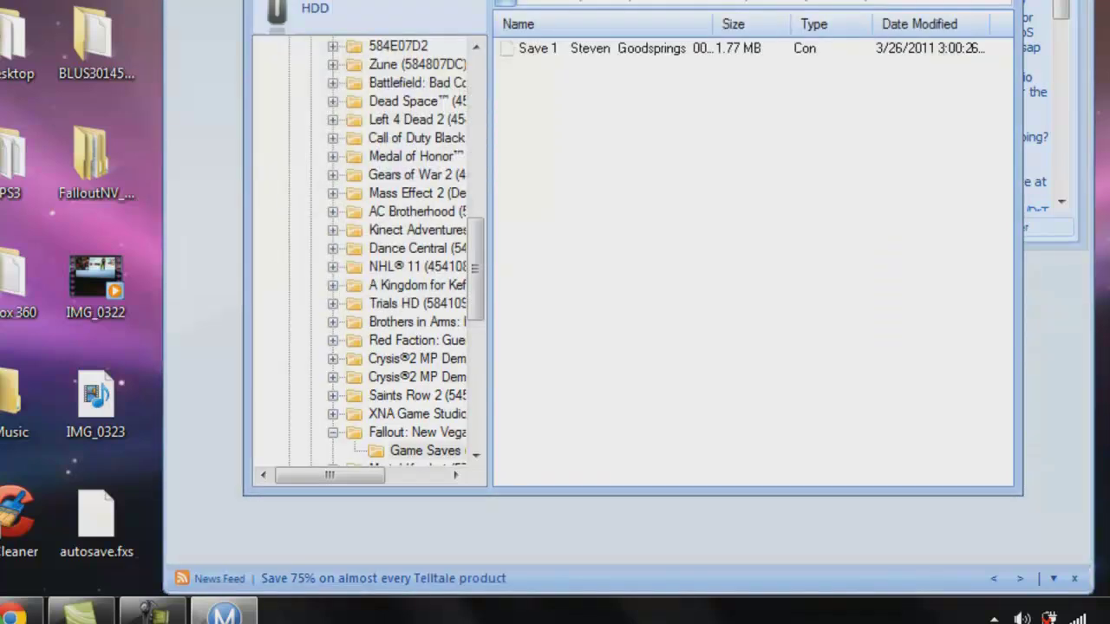